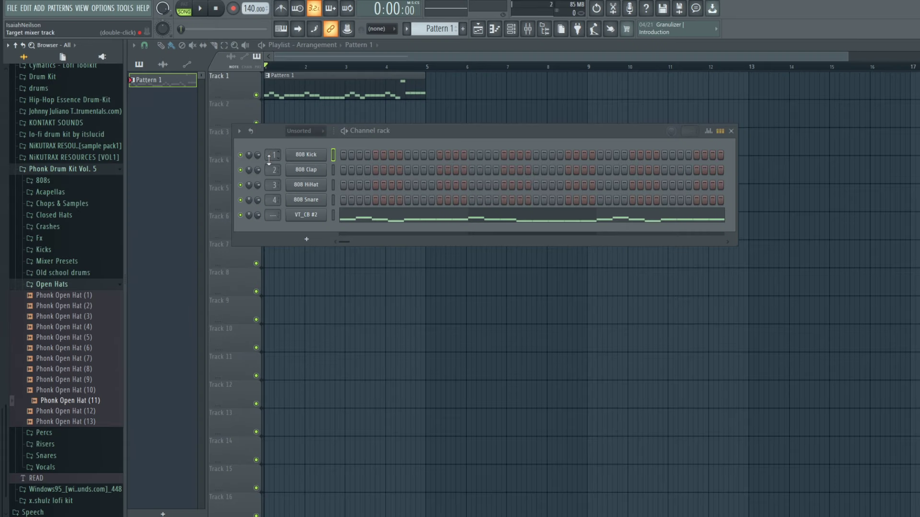
- Preview closed hats from Phonk Drum Kit Vol. 5 and load Phonk Hat (6) in place of the 808 Kick channel
key(F6)
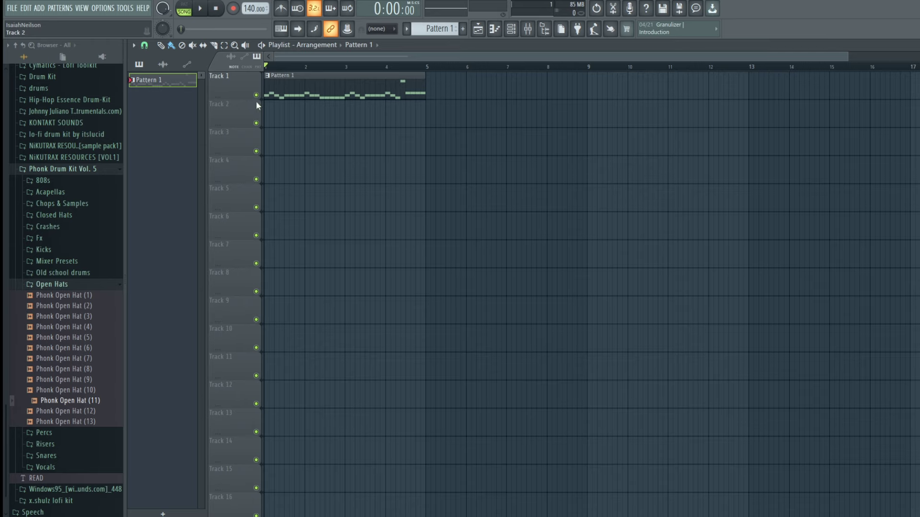
click(511, 28)
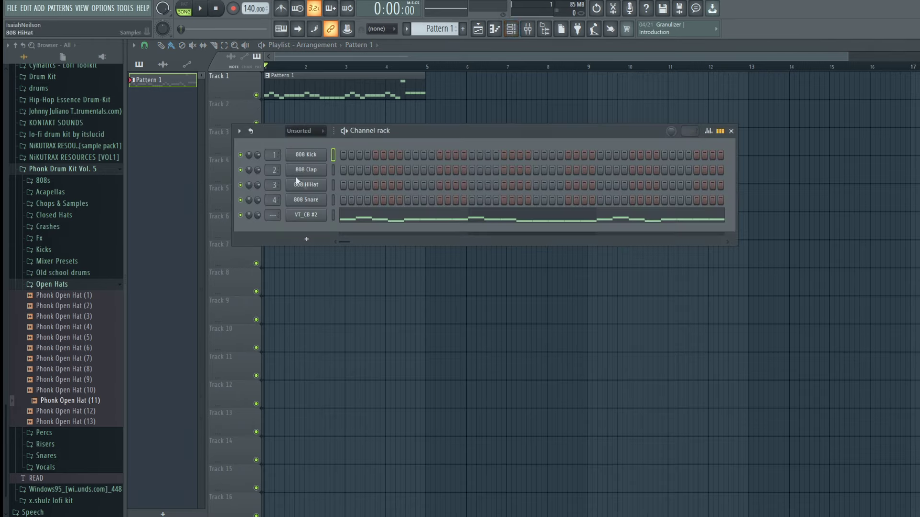
click(50, 284)
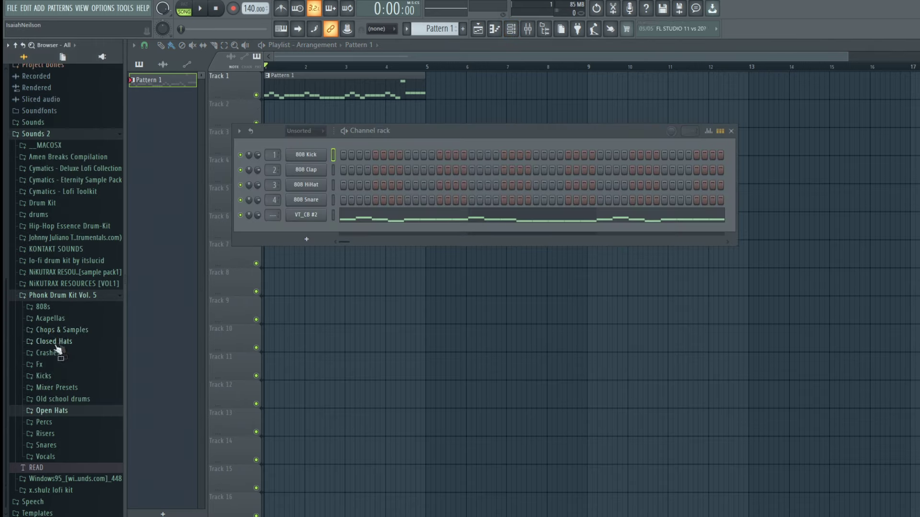
click(60, 344)
click(66, 364)
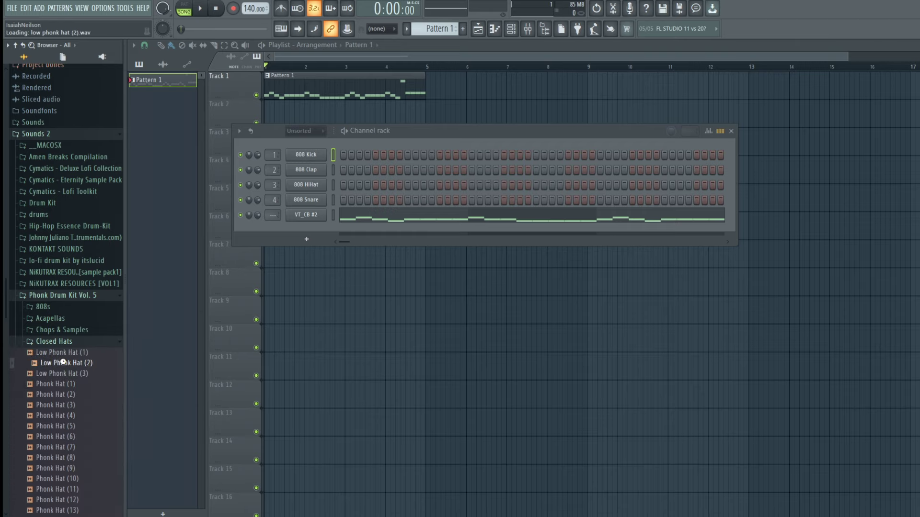
click(67, 375)
scroll(63, 413, down, 4)
click(57, 310)
key(F6)
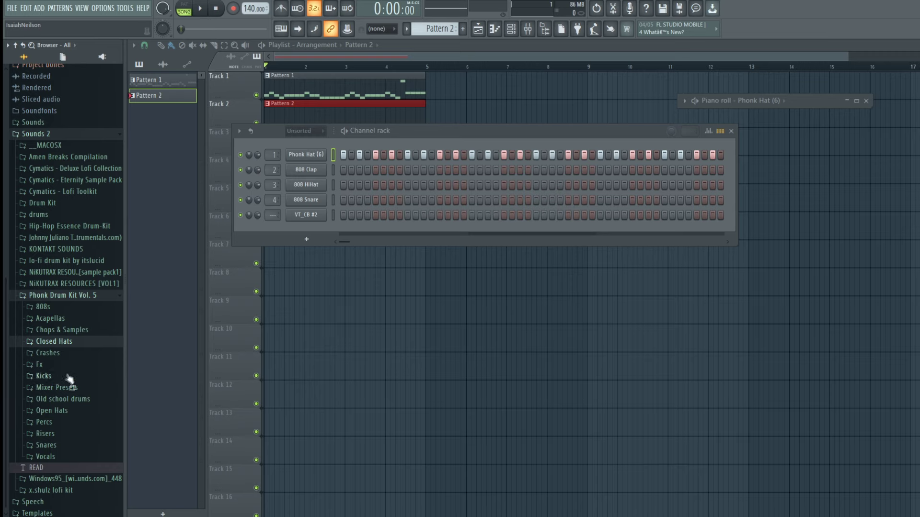
- Preview the Snares folder of Phonk Drum Kit Vol. 5 and load Lamar Avenue Snare onto the 808 Clap channel
scroll(82, 386, down, 1)
scroll(67, 385, up, 1)
drag(80, 401, 88, 389)
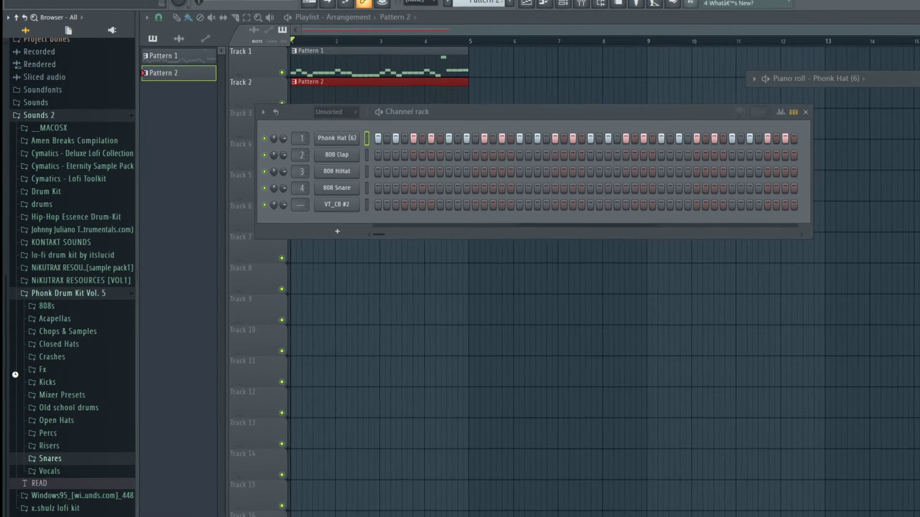
click(46, 445)
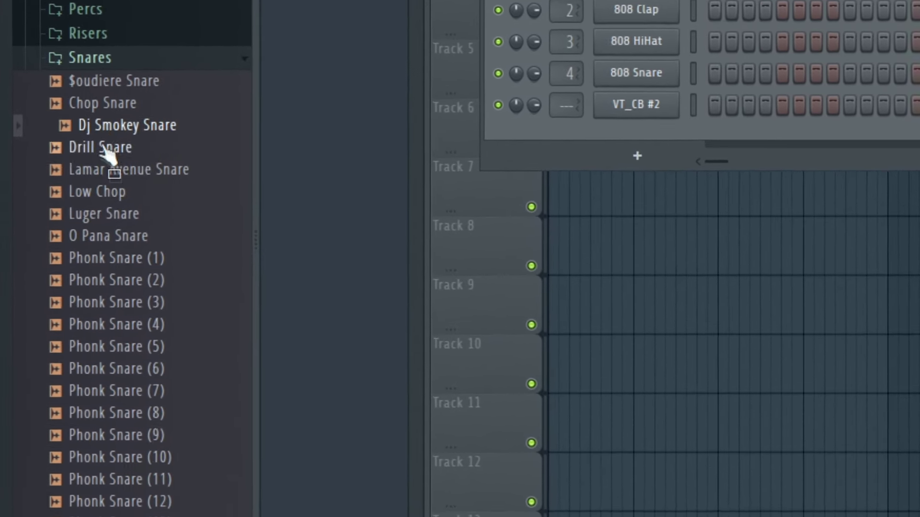
drag(115, 169, 910, 15)
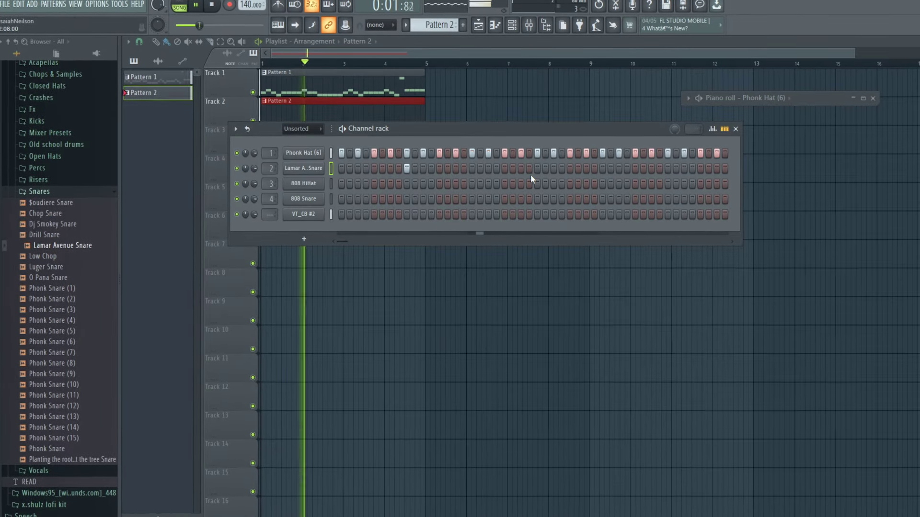
- Place Lamar Avenue Snare hits on steps 9, 25, 41 and 57 of Pattern 2, auditioning the loop while placing them
key(space)
click(522, 169)
key(space)
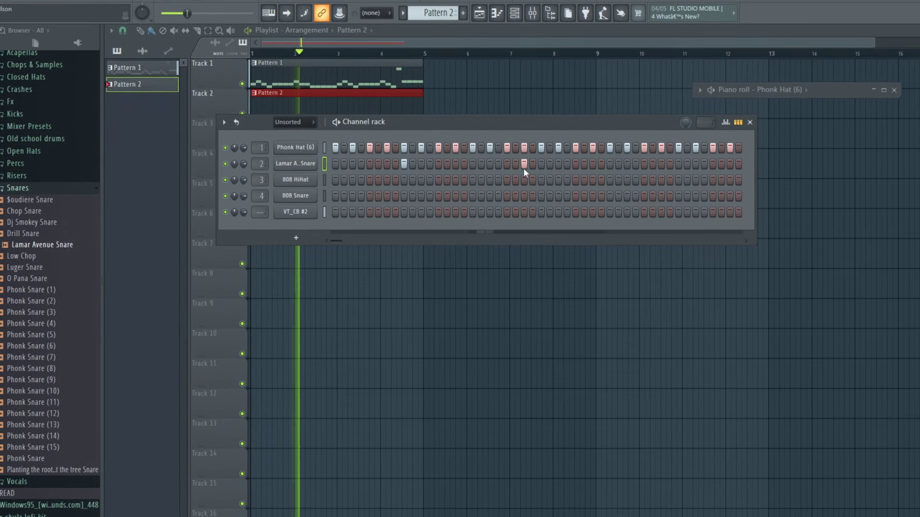
click(524, 164)
click(542, 163)
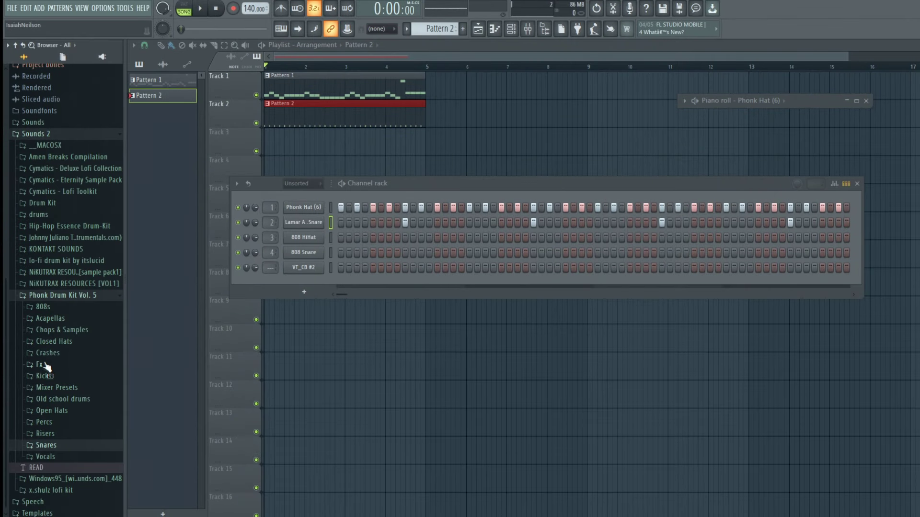
- Load Phonk Kick (11) onto the 808 HiHat channel and place kick hits on steps 1, 21, 33 and 53
click(51, 377)
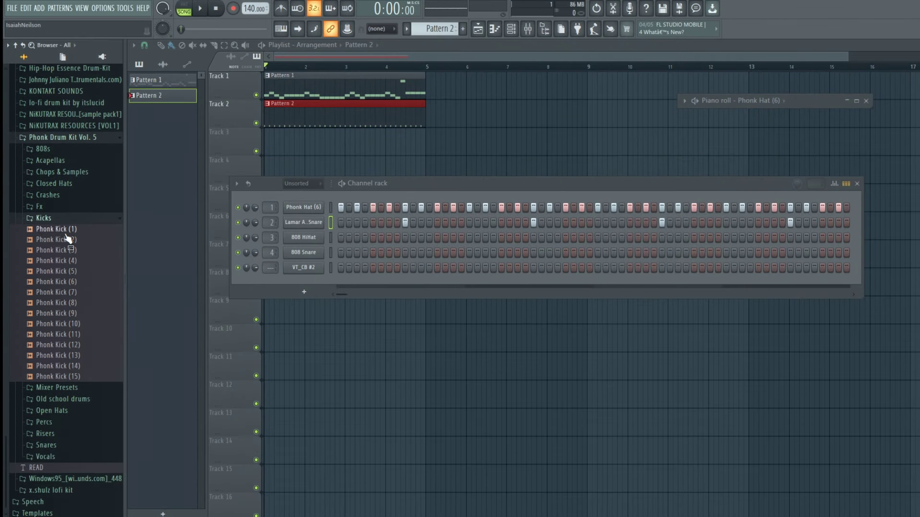
drag(67, 240, 68, 240)
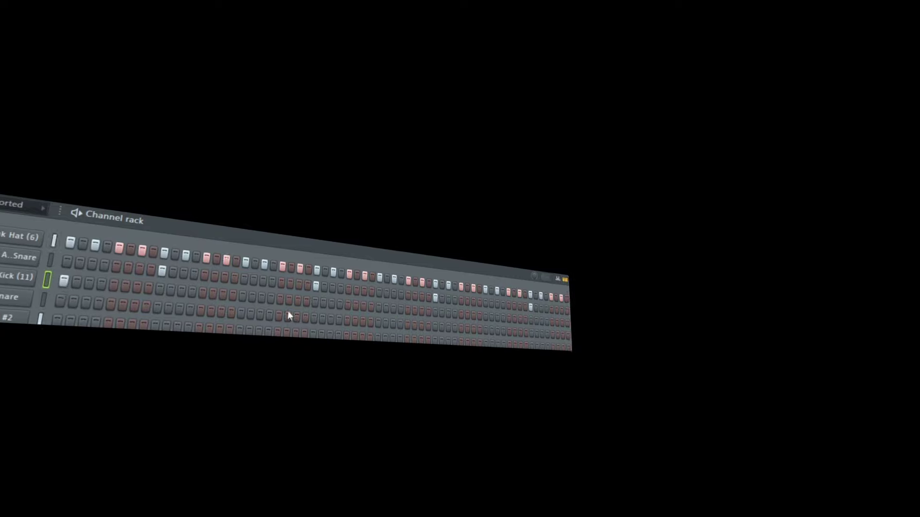
click(278, 298)
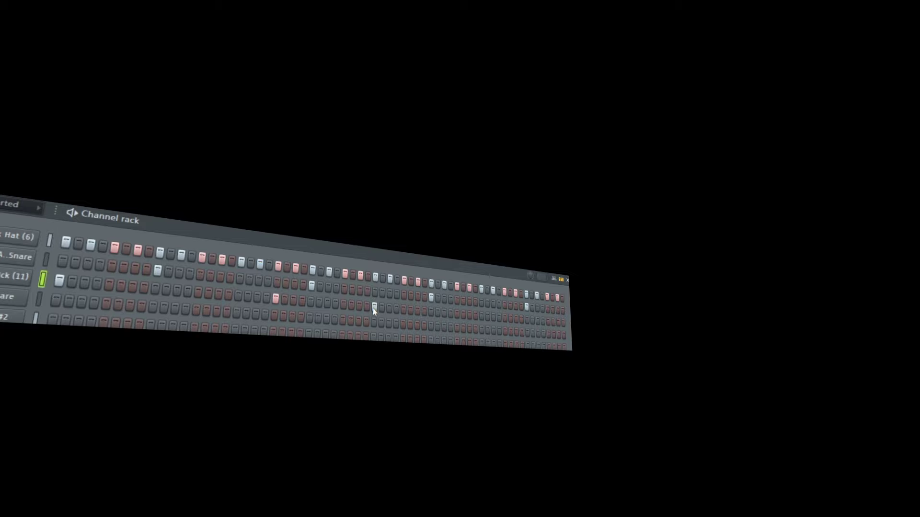
- Replace the 808 Snare channel with FLEX and audition the Mobile Tuned 808 Bass presets with the typing keyboard, choosing 808 Bounced
mouse_move(363, 338)
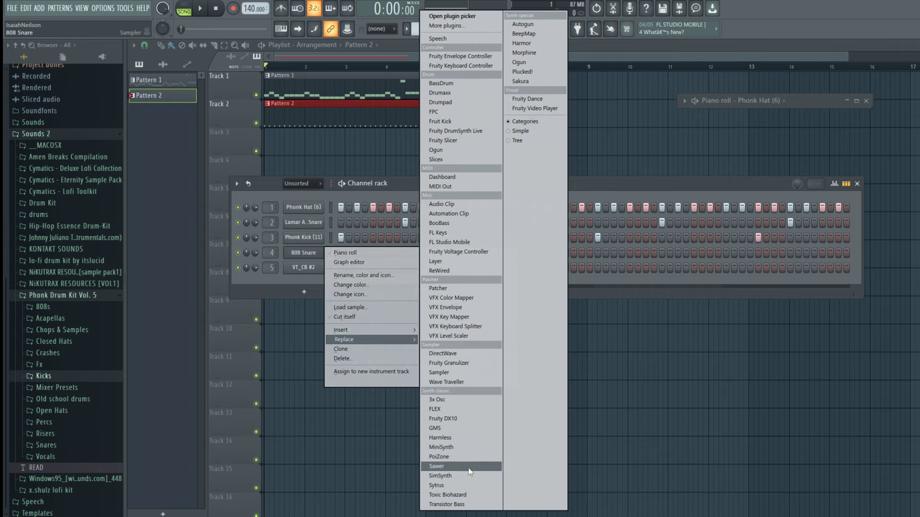
click(465, 410)
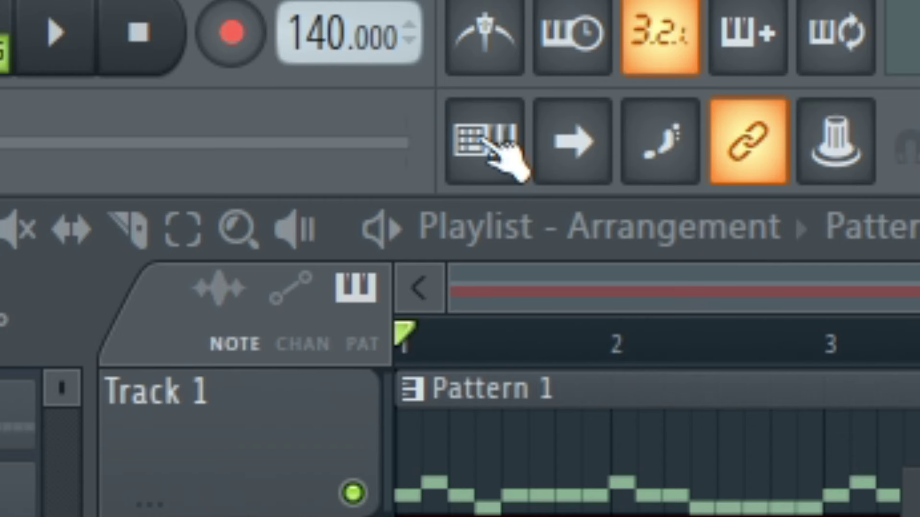
click(280, 28)
click(508, 251)
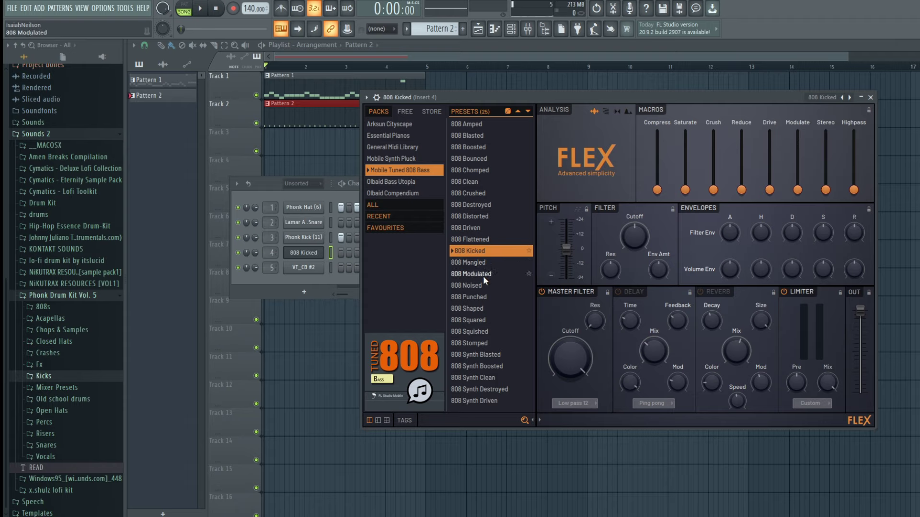
key(z)
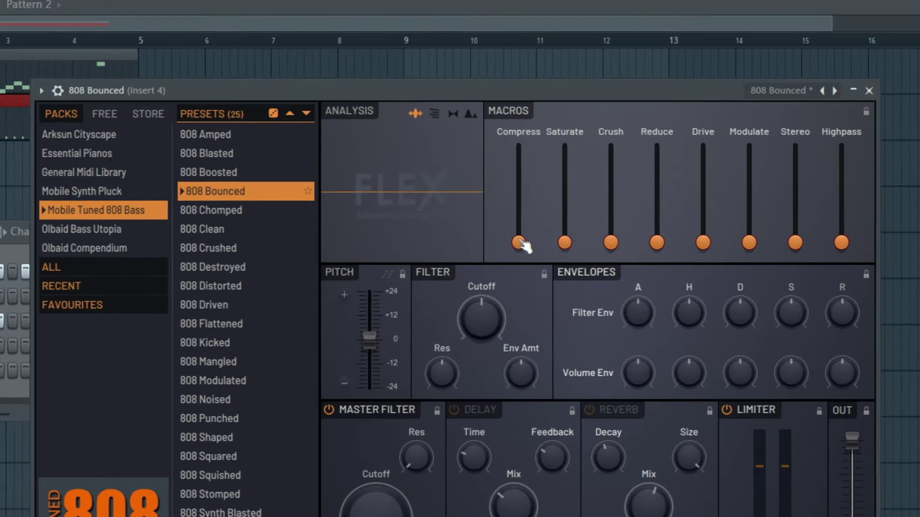
- Raise the FLEX macros Compress to about half, Drive to about 60% and Saturate to about one third, then minimize the plugin
drag(657, 189, 657, 158)
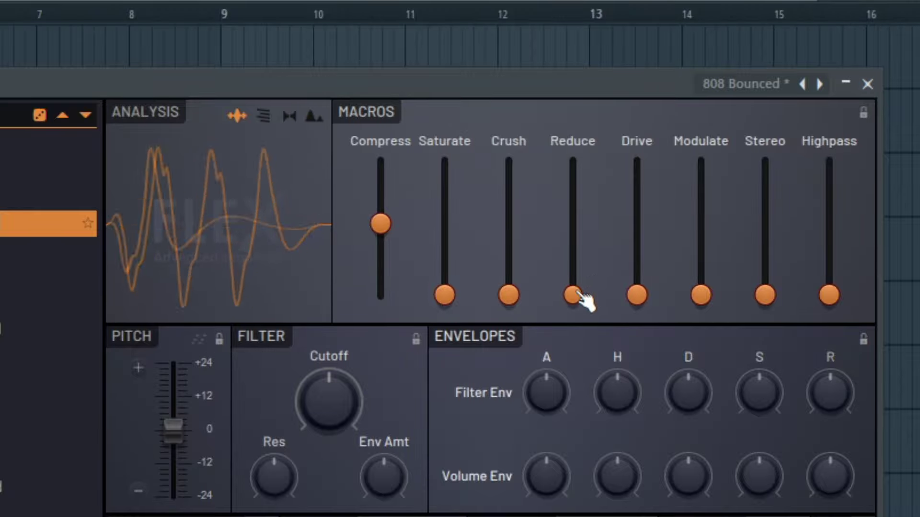
drag(637, 289, 637, 166)
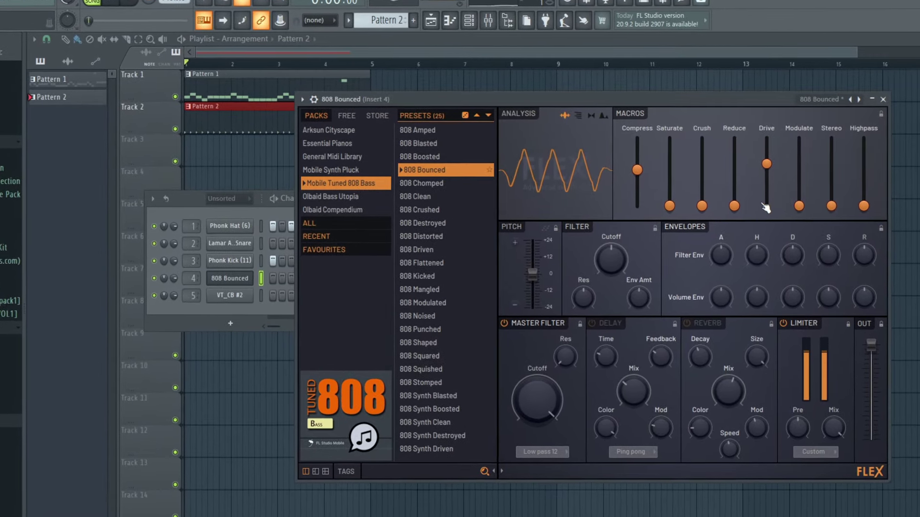
drag(670, 205, 670, 154)
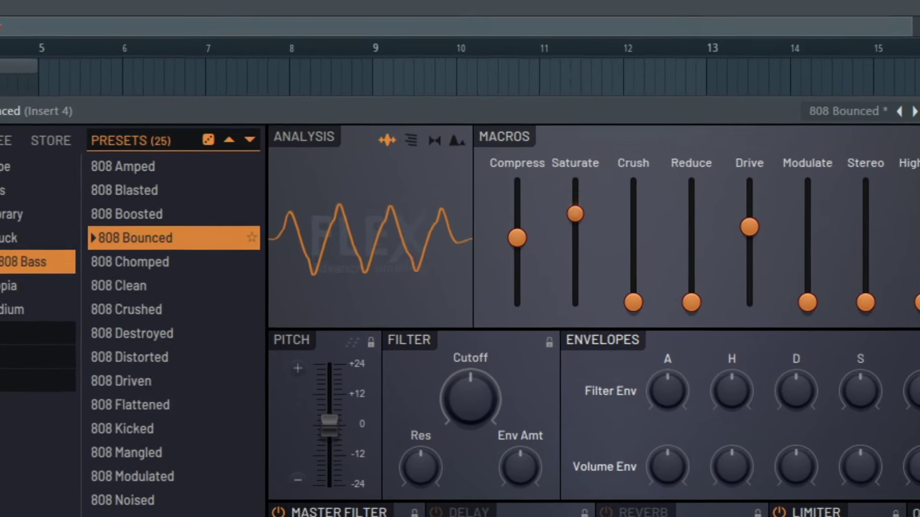
drag(629, 177, 630, 247)
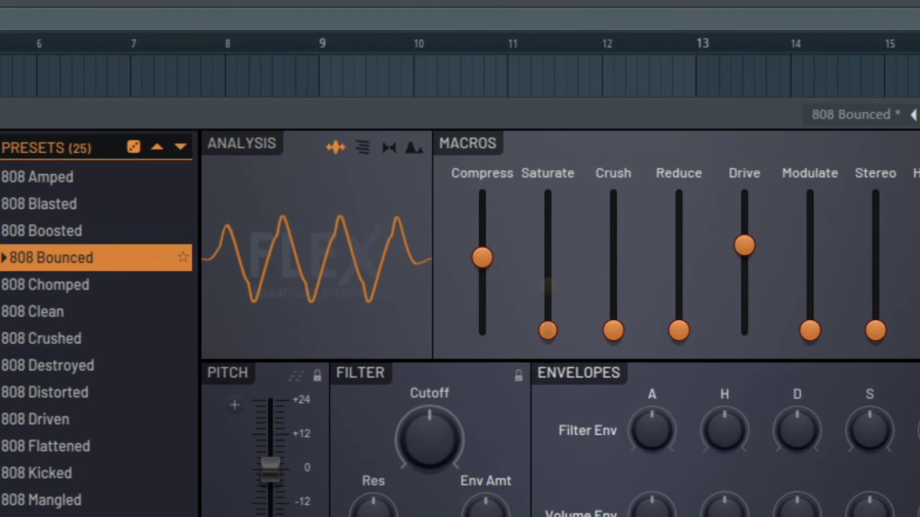
drag(547, 330, 548, 194)
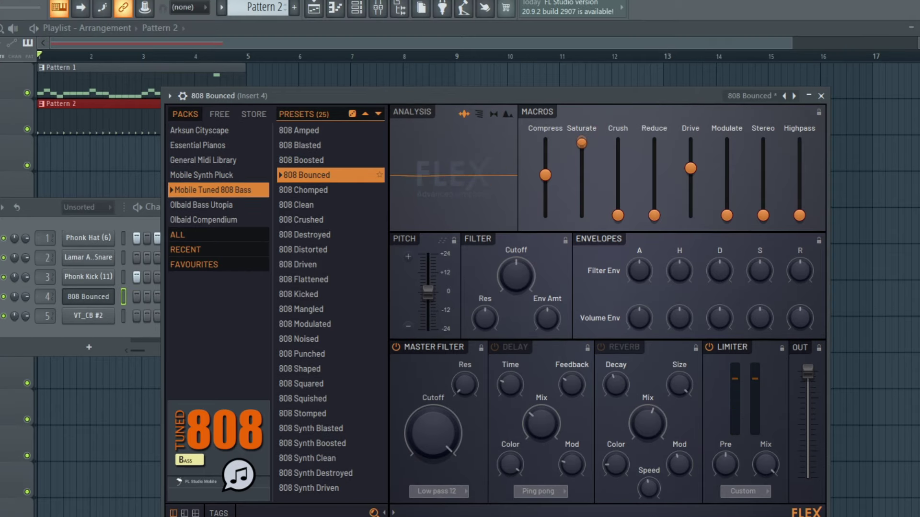
drag(578, 180, 578, 227)
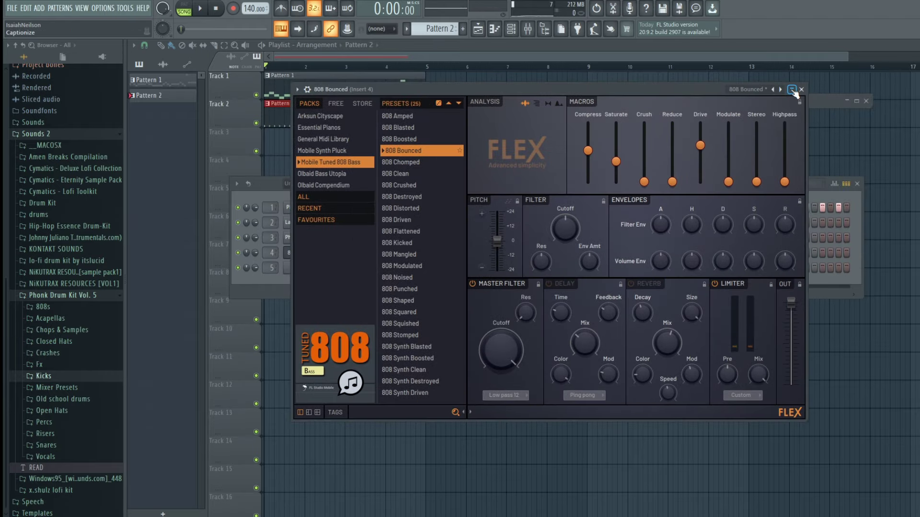
click(791, 90)
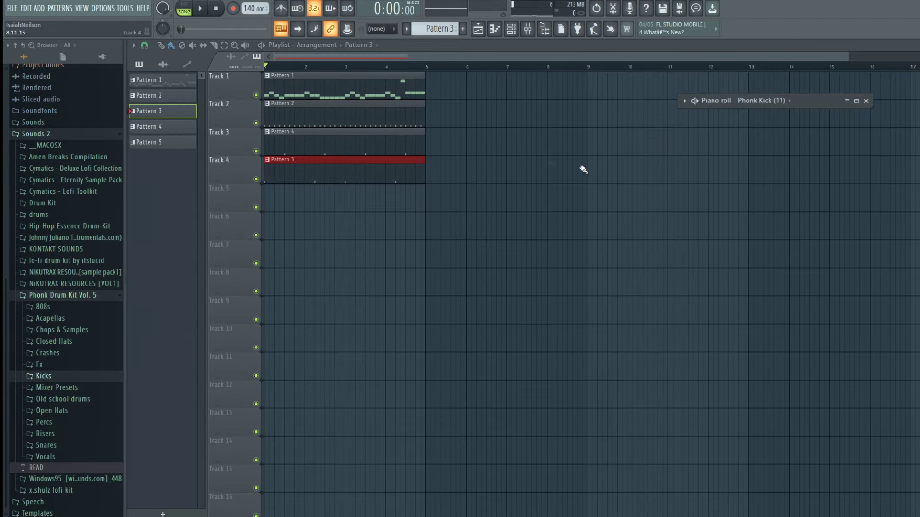
- Play the arrangement and add an extra Phonk Kick (11) hit on step 18 of Pattern 3
double_click(814, 103)
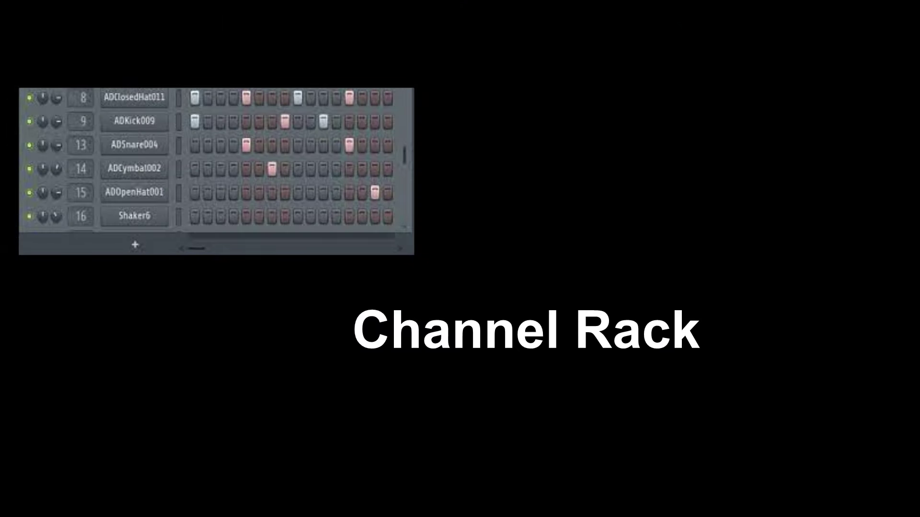
scroll(496, 223, down, 8)
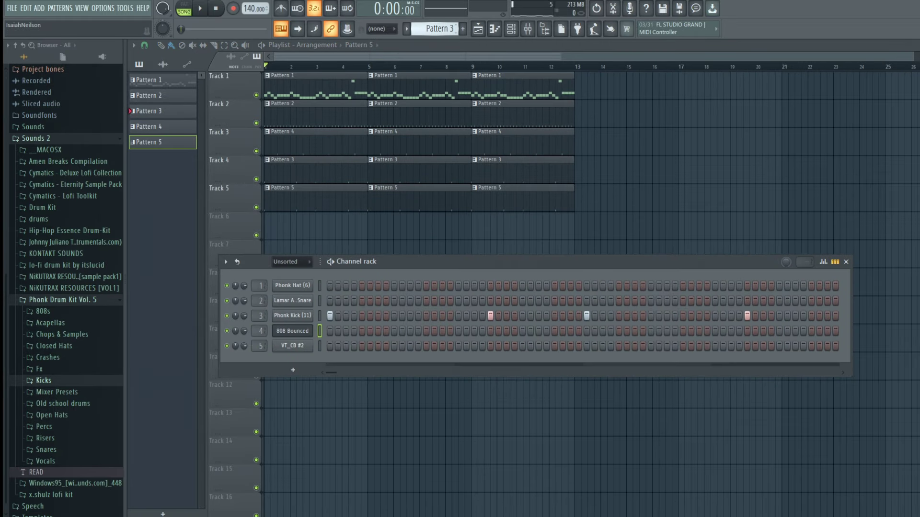
key(space)
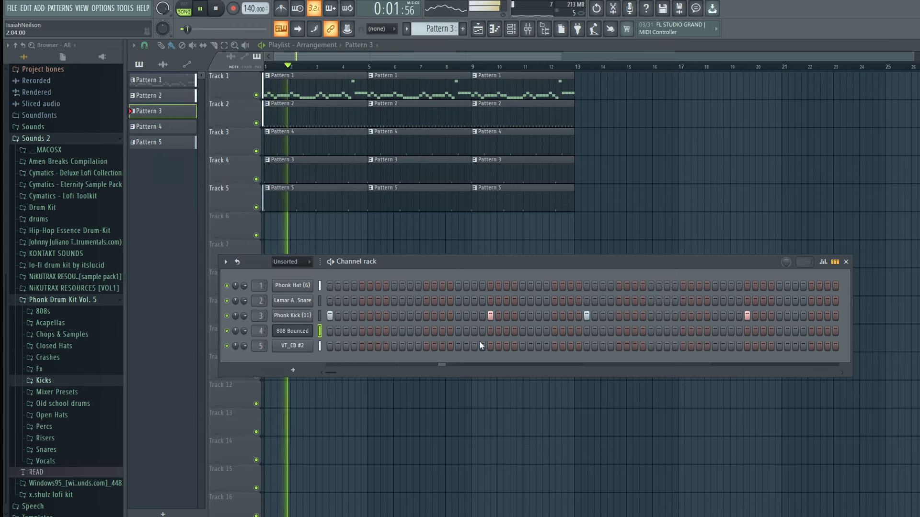
click(466, 315)
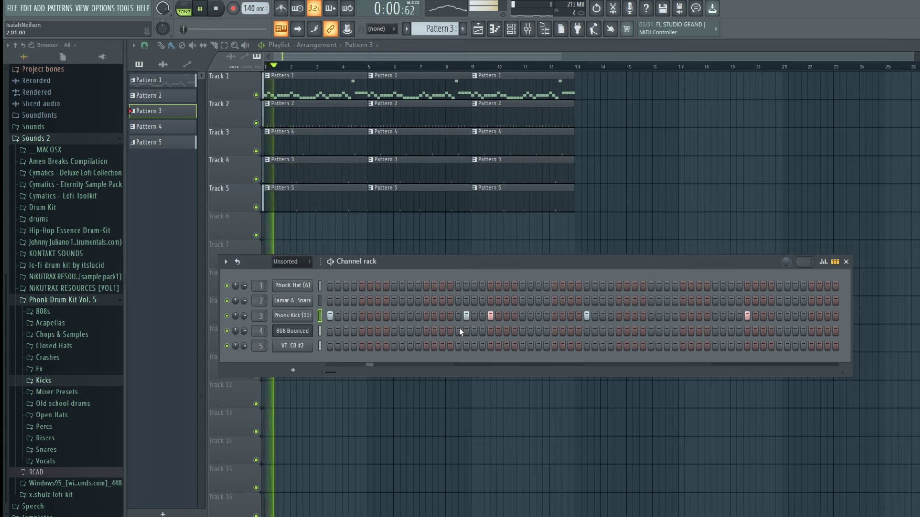
key(space)
click(465, 316)
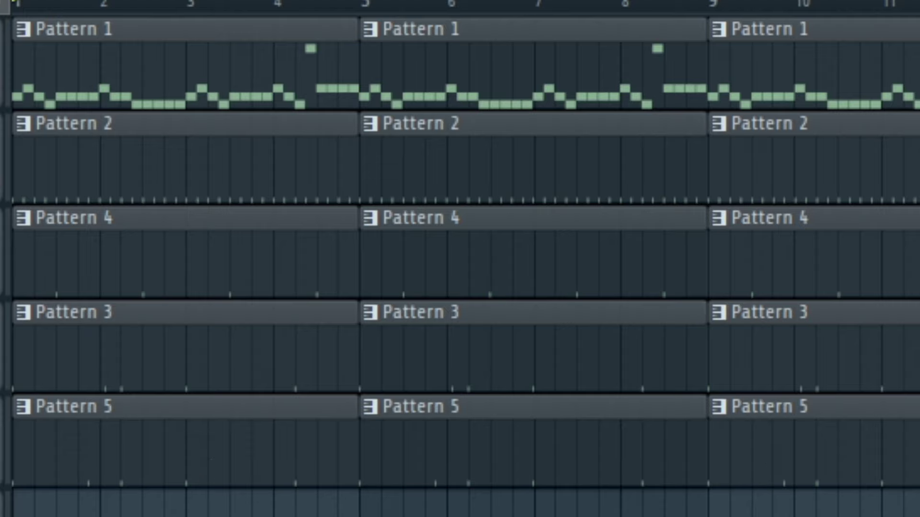
key(space)
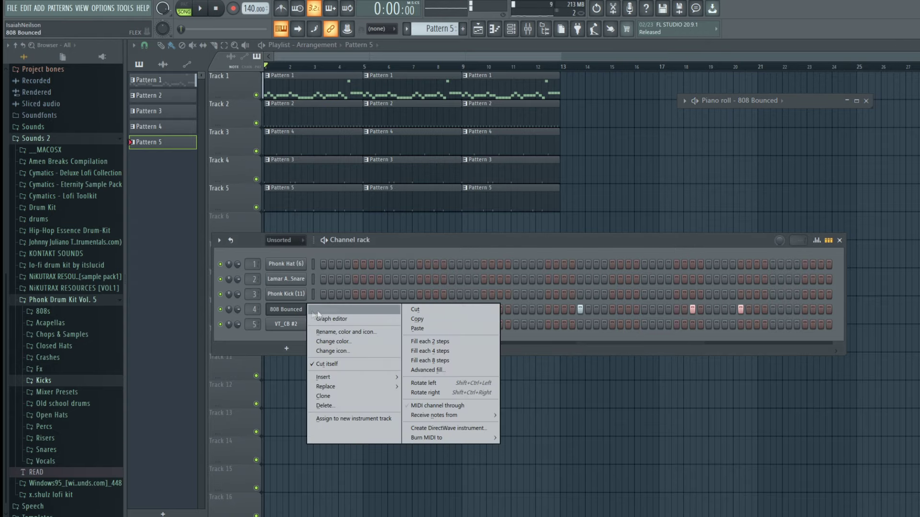
- Open the 808 Bounced channel of Pattern 5 in the piano roll
click(330, 317)
right_click(311, 305)
click(325, 308)
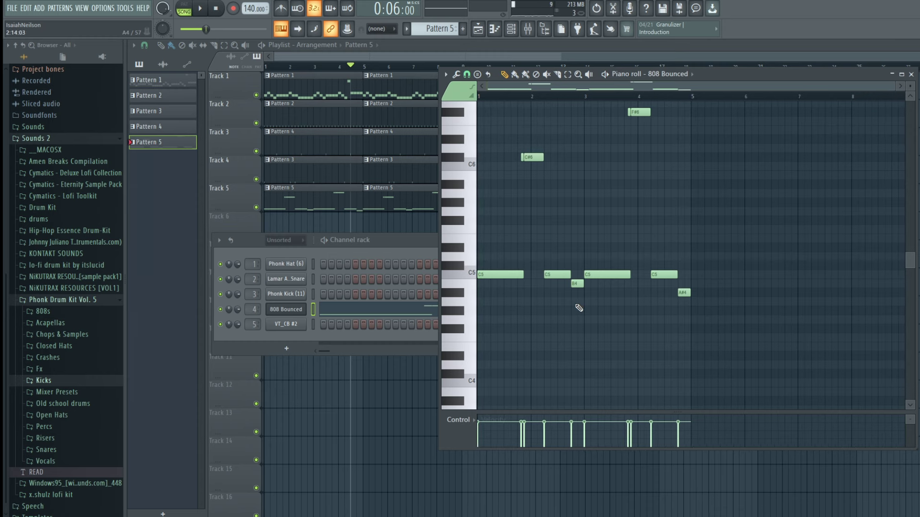
- Transpose all 808 Bounced bassline notes up two octaves and play them back to hear the pitches
key(ctrl+a)
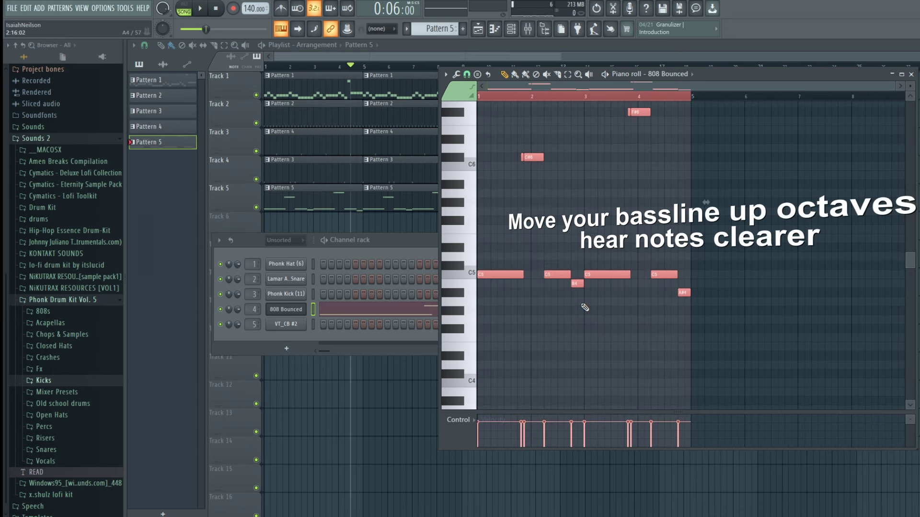
key(ctrl+Up)
key(ctrl+Up)
key(space)
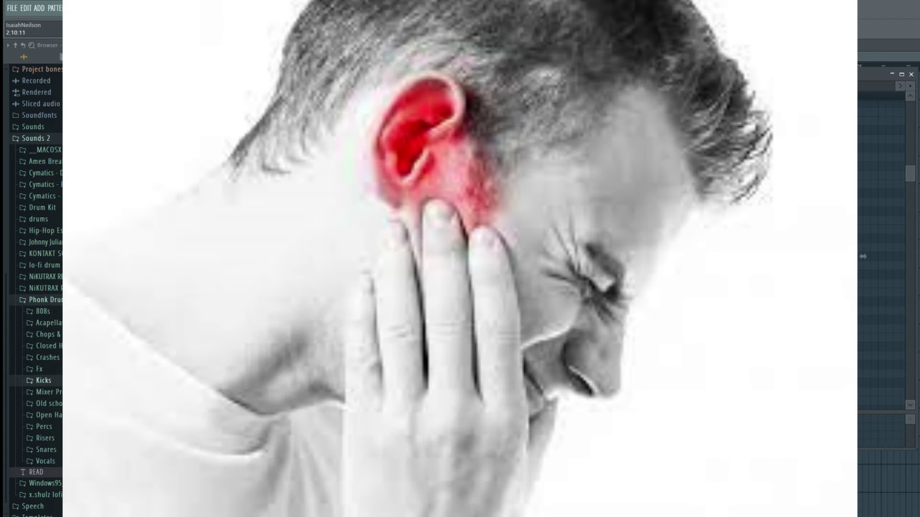
- Lower the short B6 bass note between the two C7 notes by one semitone to A#6
click(576, 338)
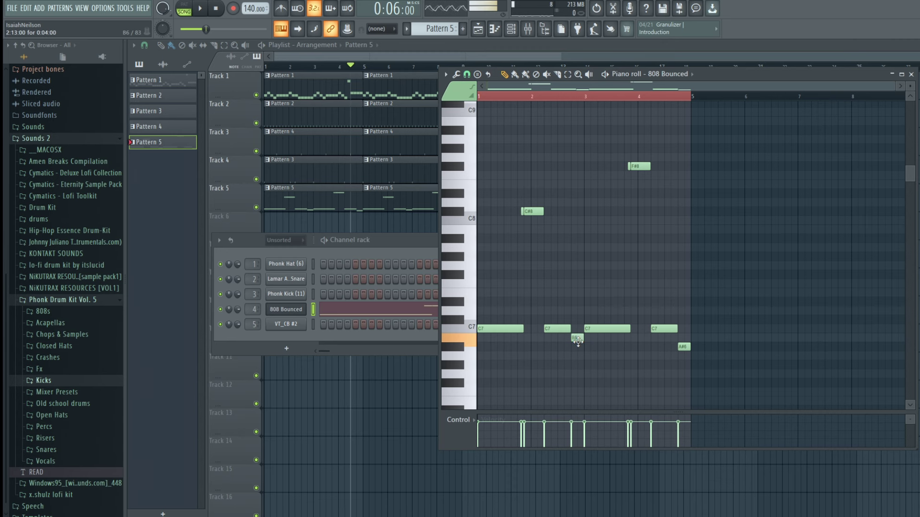
drag(577, 337, 575, 346)
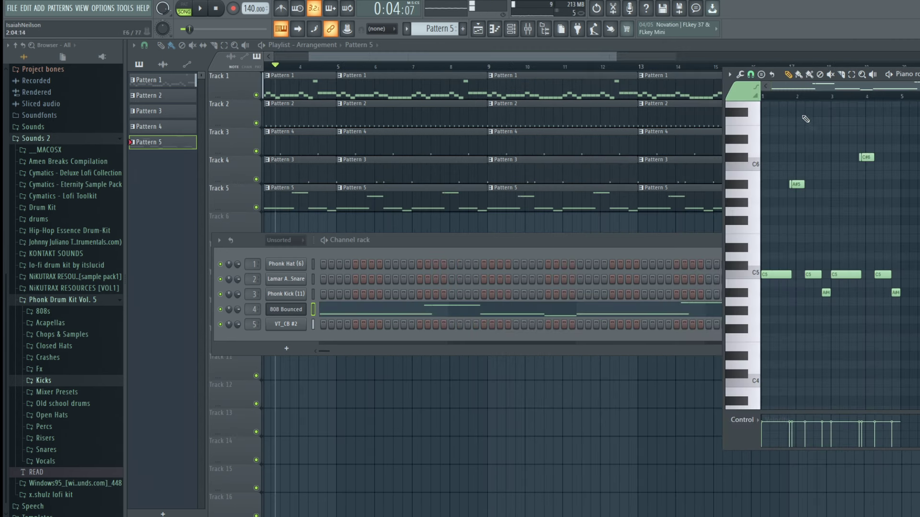
- Bring the bassline's piano roll into view, set its two slide notes to C#5 and D#5, and play the pattern
drag(781, 77, 405, 83)
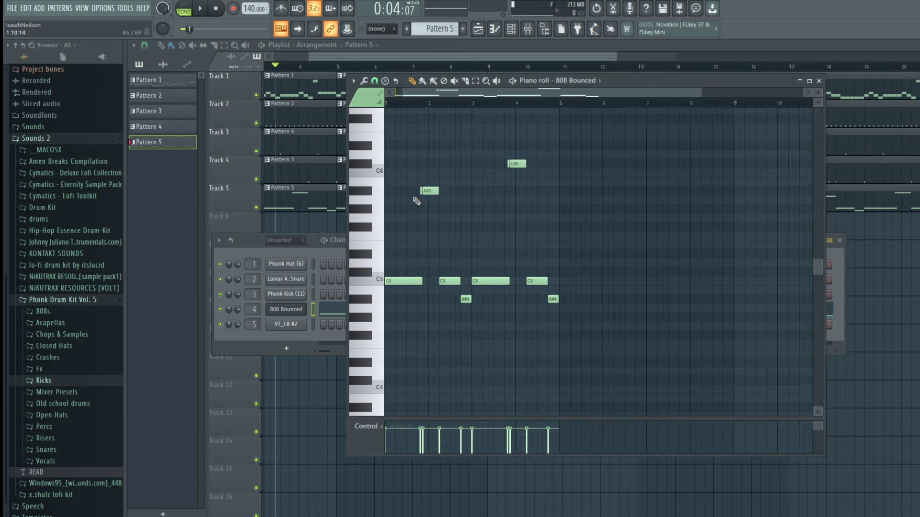
click(490, 190)
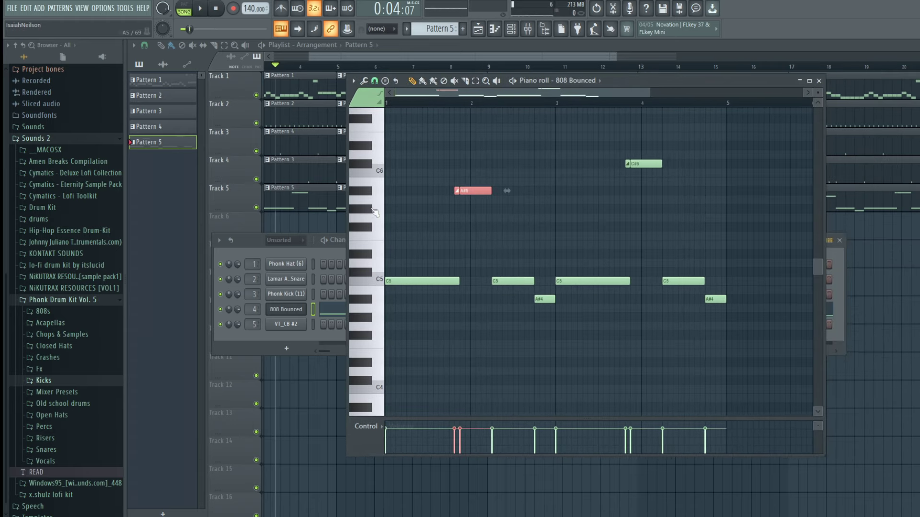
key(space)
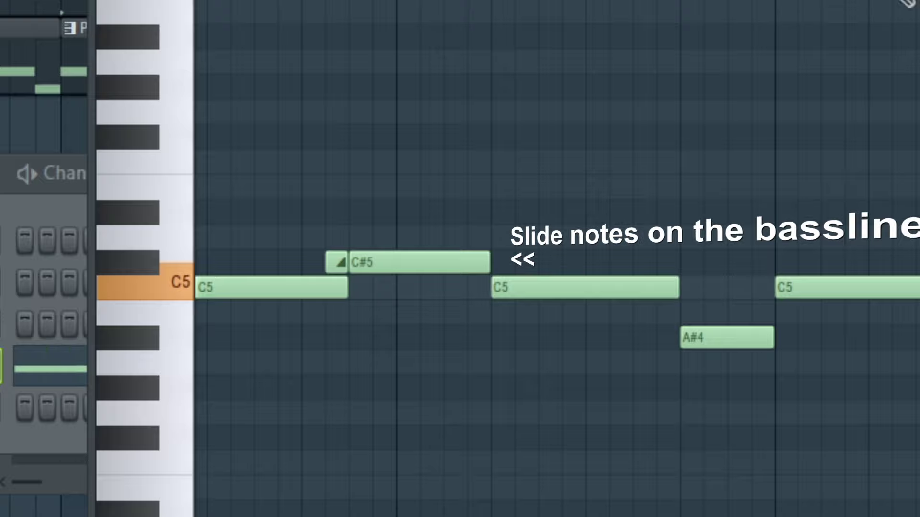
ctrl+scroll(405, 213, up, 2)
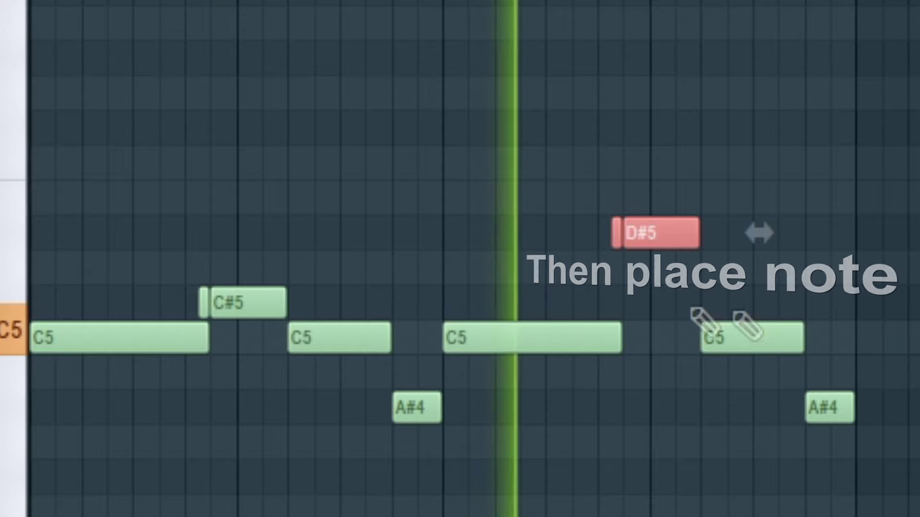
scroll(704, 322, up, 3)
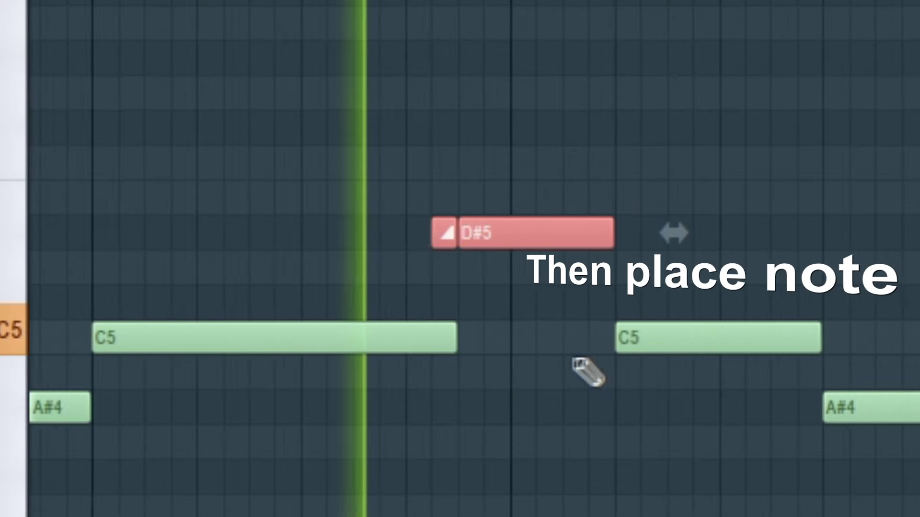
scroll(526, 344, down, 3)
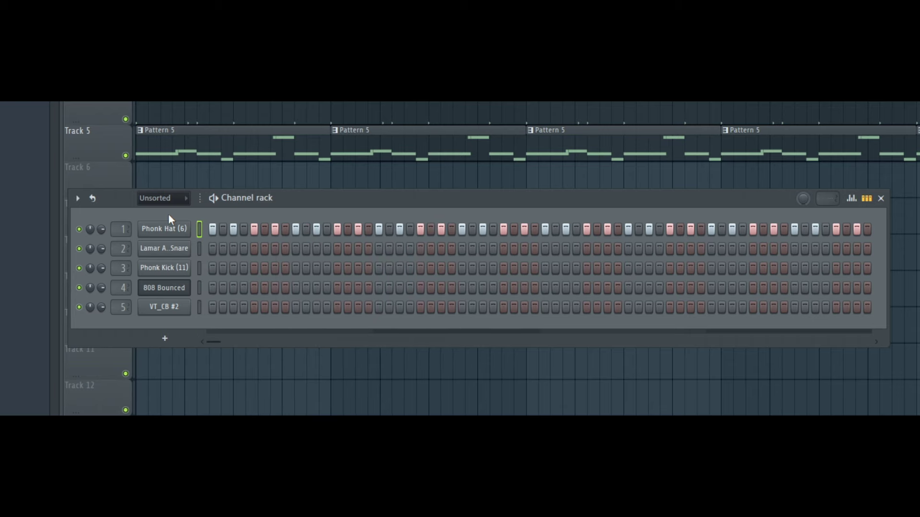
- Play and examine the Phonk Hat (6) notes of Pattern 2 in the piano roll
key(F6)
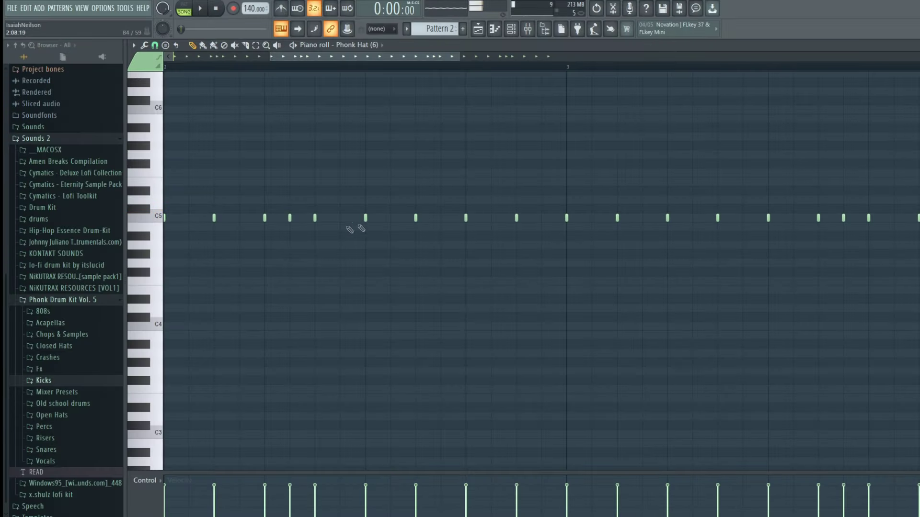
ctrl+scroll(335, 235, down, 4)
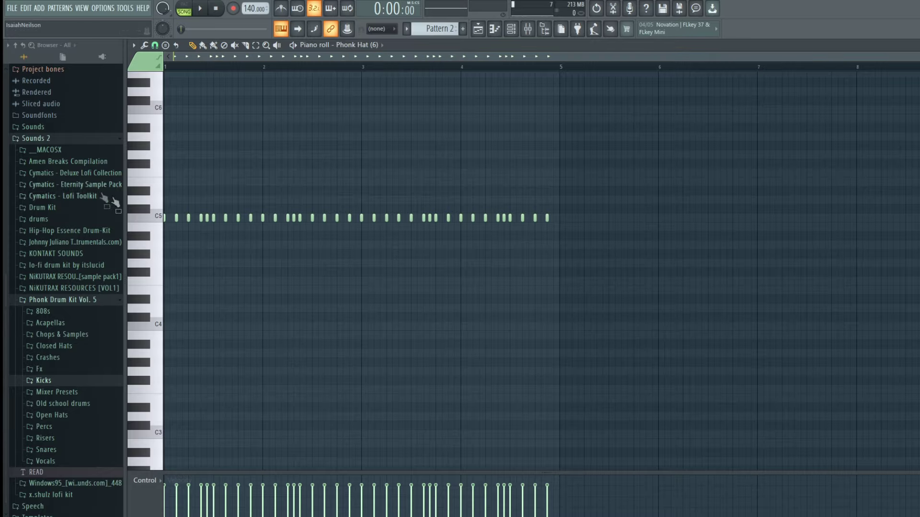
ctrl+scroll(189, 93, up, 3)
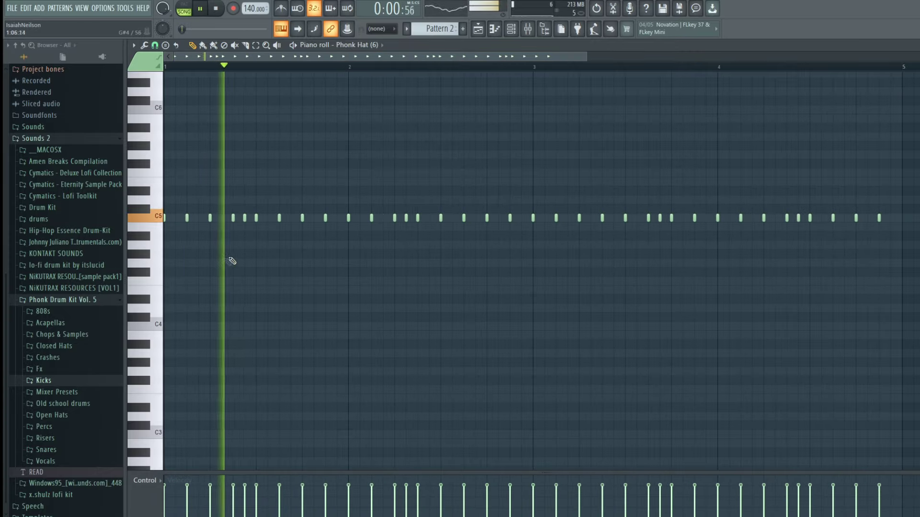
ctrl+scroll(230, 259, up, 2)
key(space)
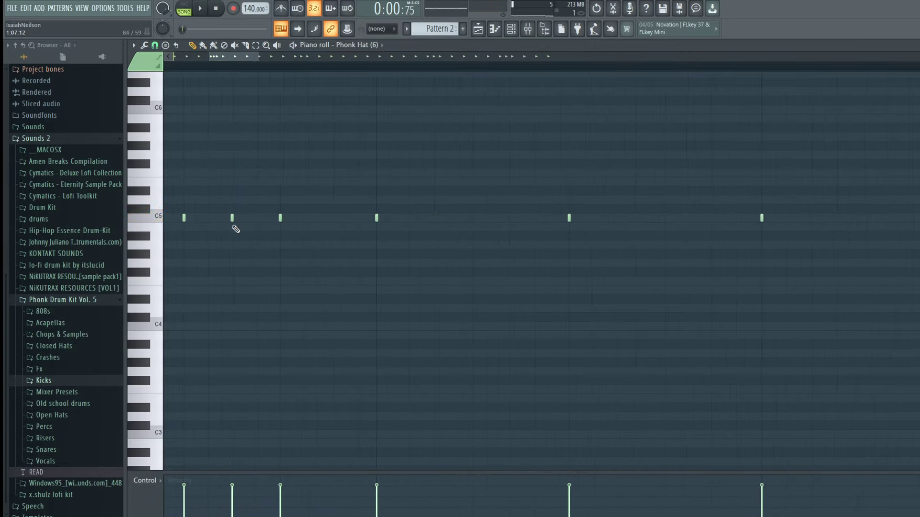
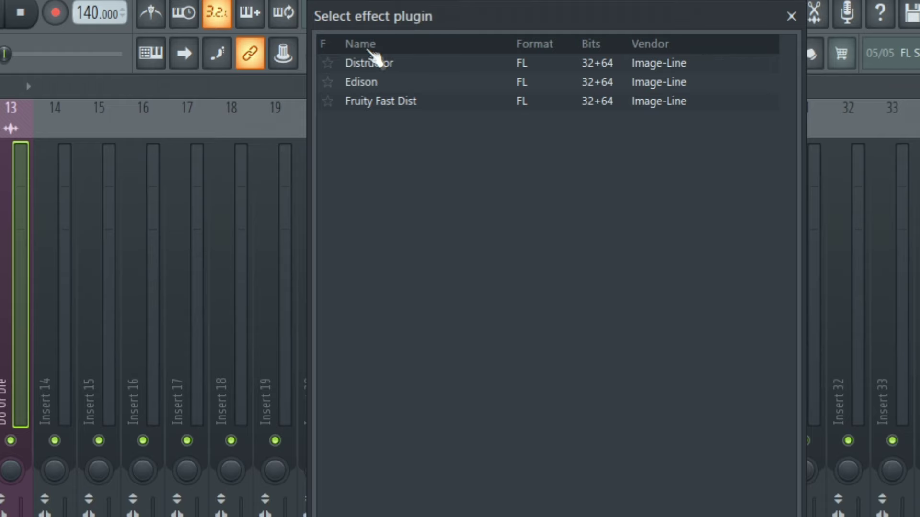
- Add Distructor to the Do Or Die mixer track and switch off its Filter, Chorus and Speaker modules
double_click(393, 32)
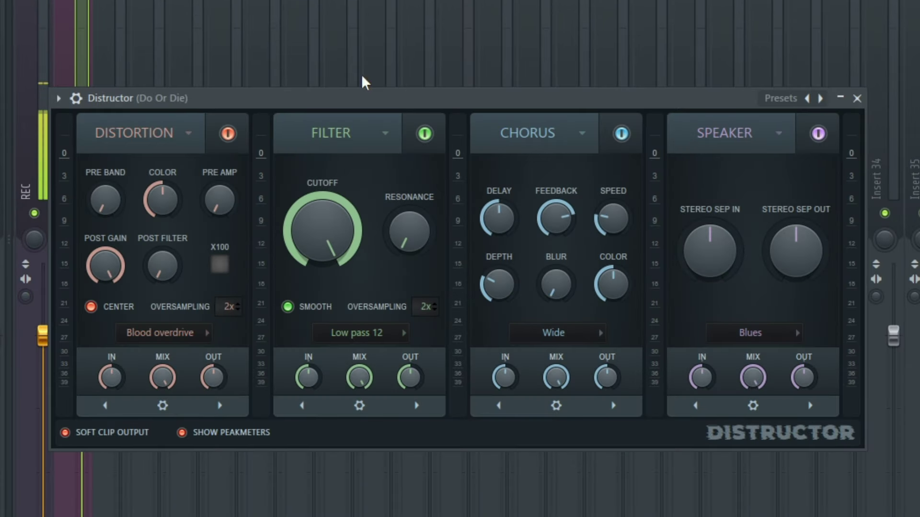
click(424, 134)
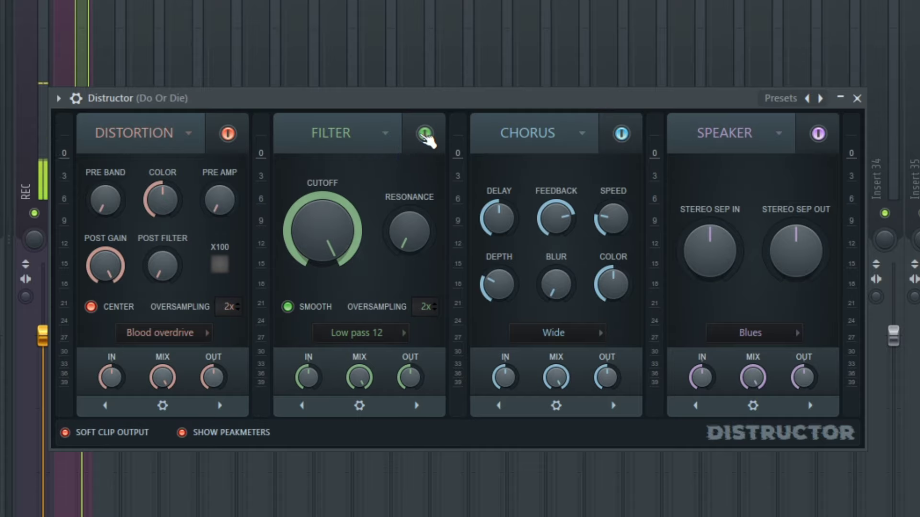
click(621, 133)
click(818, 134)
- Set Distructor's distortion type to Crusher, adjust its Bit Crush amount and close the plugin
click(185, 333)
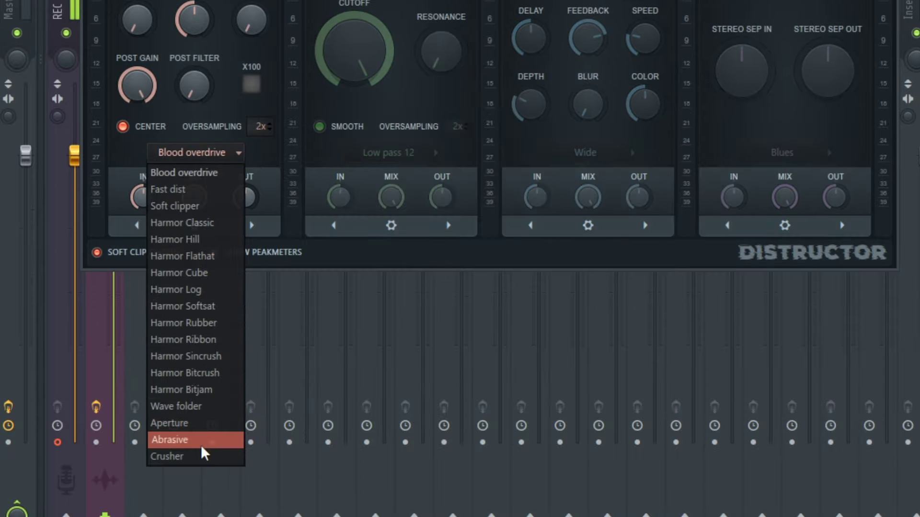
click(194, 452)
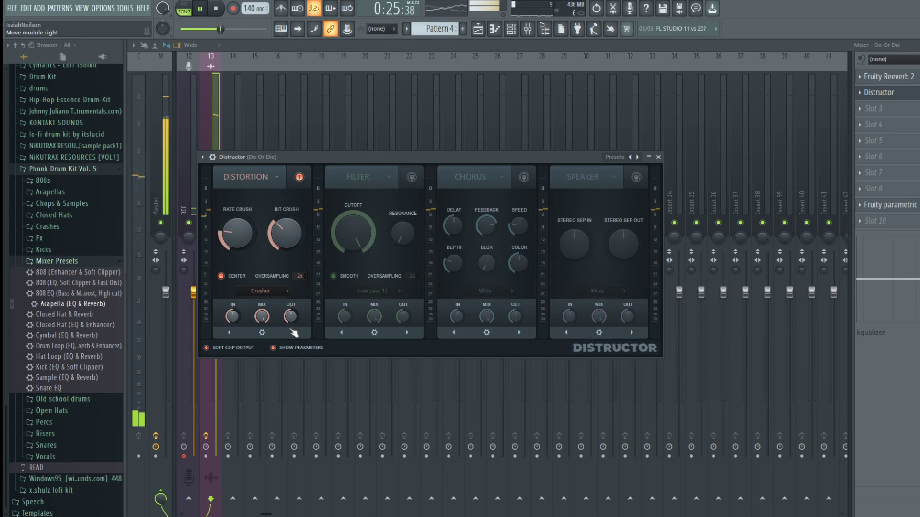
drag(285, 233, 285, 211)
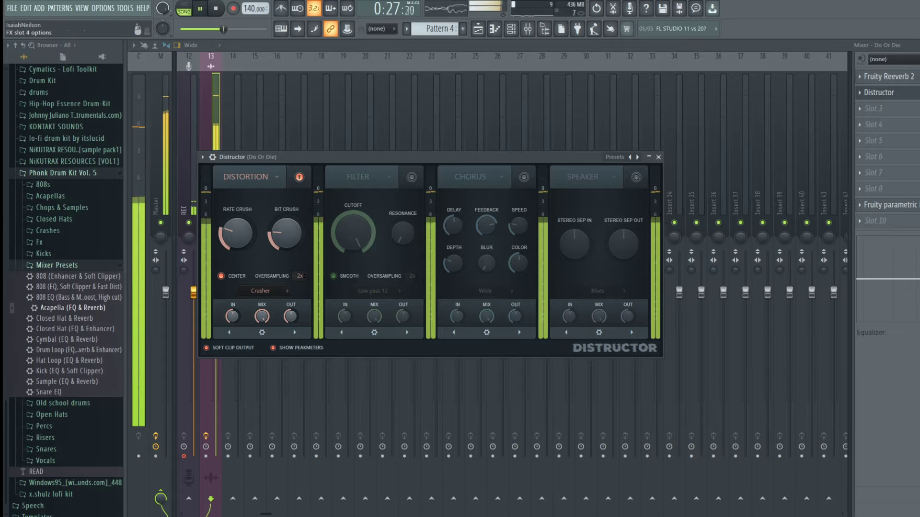
click(658, 157)
- Add Fruity Stereo Shaper in slot 3 and Fruity Fast Dist in slot 4 of the Do Or Die mixer track
click(873, 109)
click(466, 444)
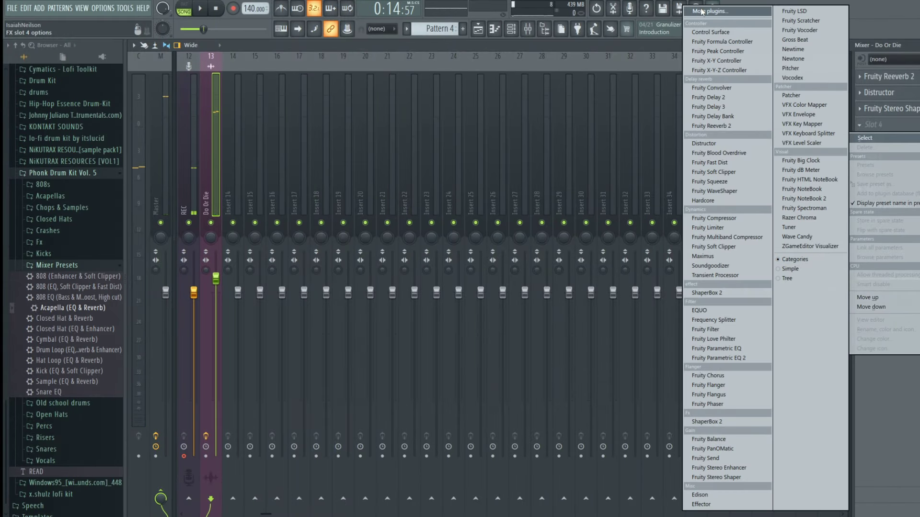
click(713, 11)
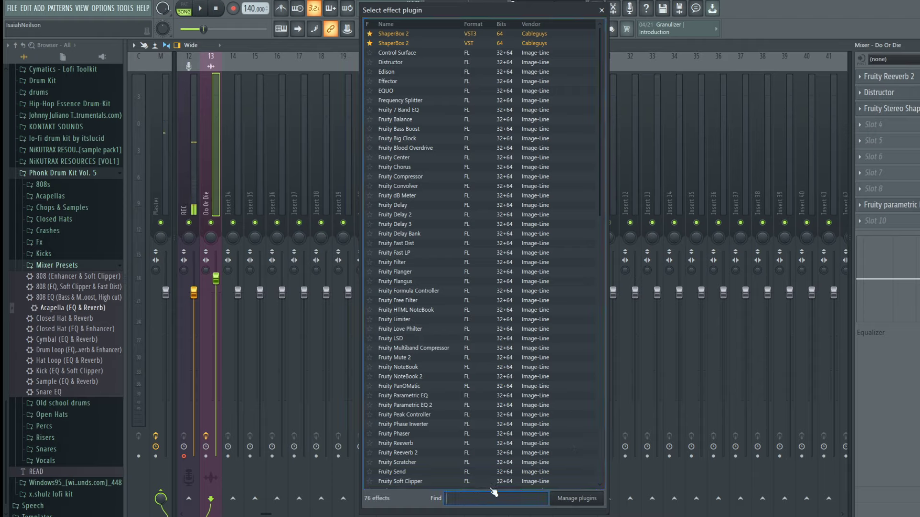
text(disto)
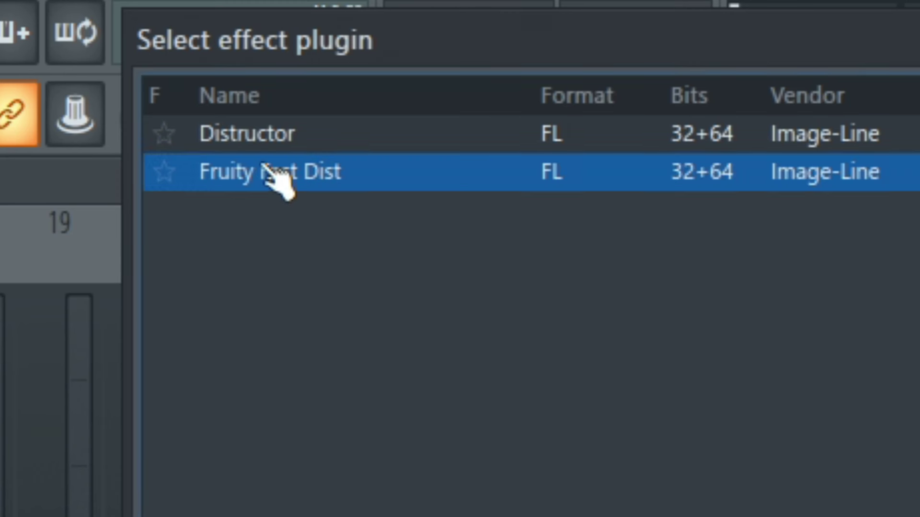
double_click(395, 43)
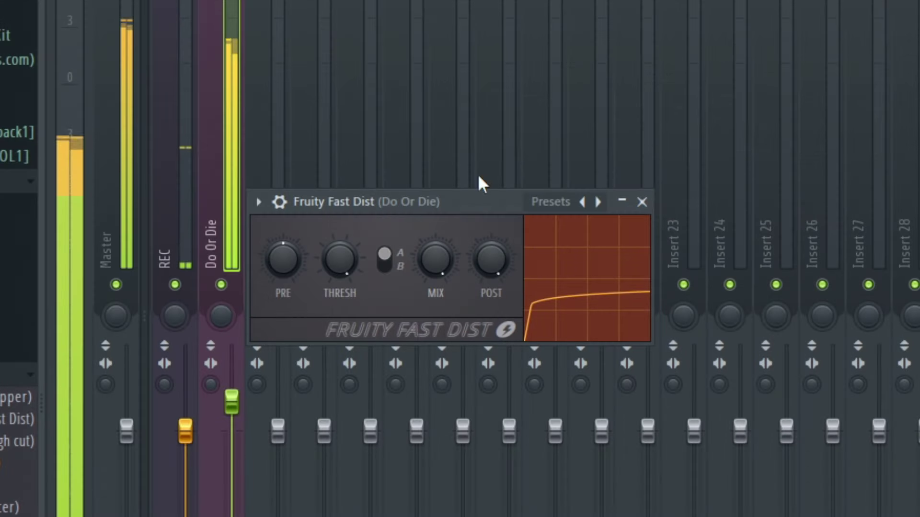
- Lower the cutoff of band 7, the low-pass, in Fruity Parametric EQ 2 on the Do Or Die track
scroll(478, 174, right, 5)
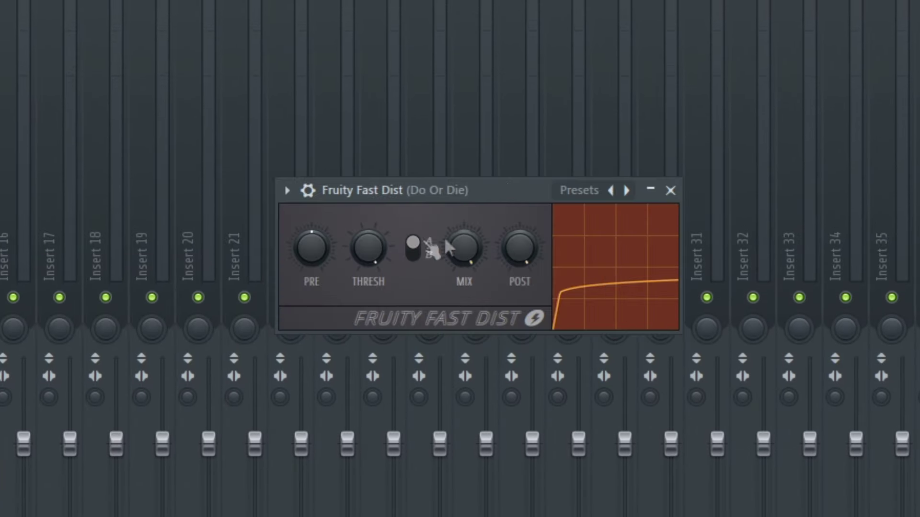
drag(330, 263, 523, 210)
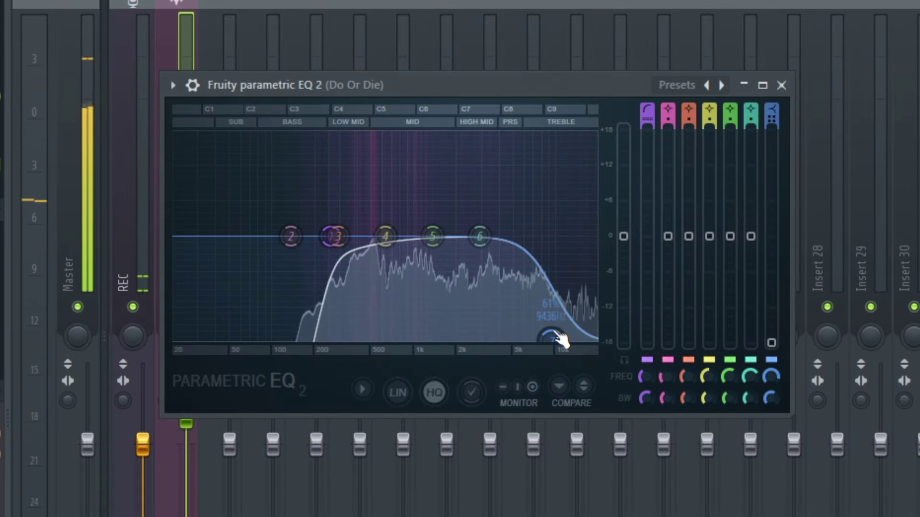
drag(552, 338, 517, 337)
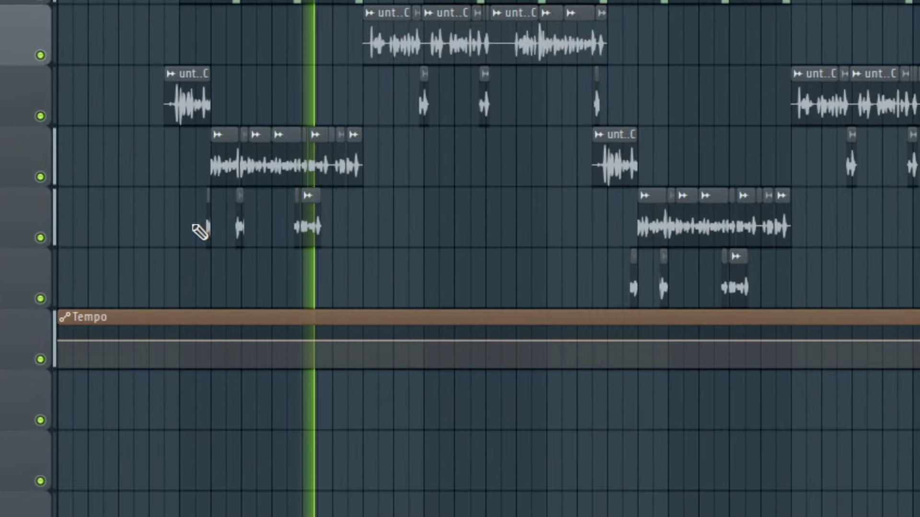
- Copy the Tempo automation clip's starting value, add a point at bar 5 and paste the 25% value into it
right_click(55, 354)
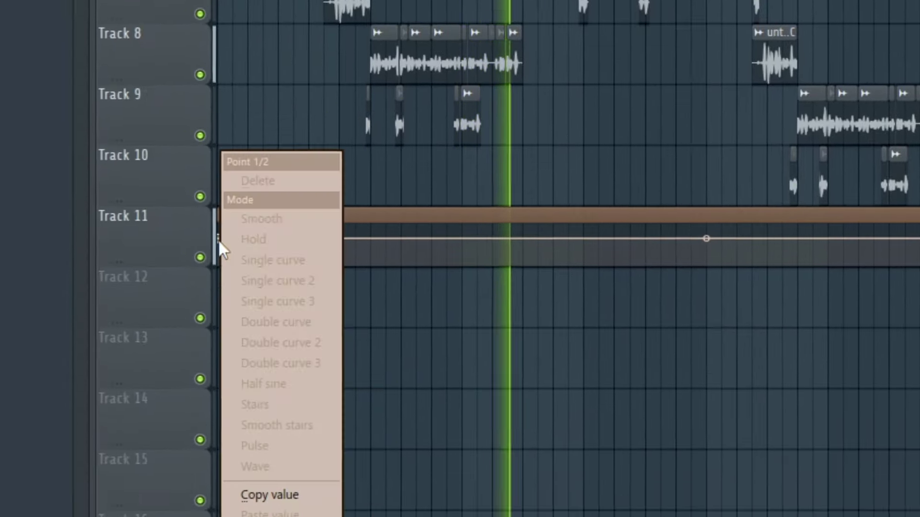
click(147, 516)
key(space)
click(400, 202)
right_click(400, 202)
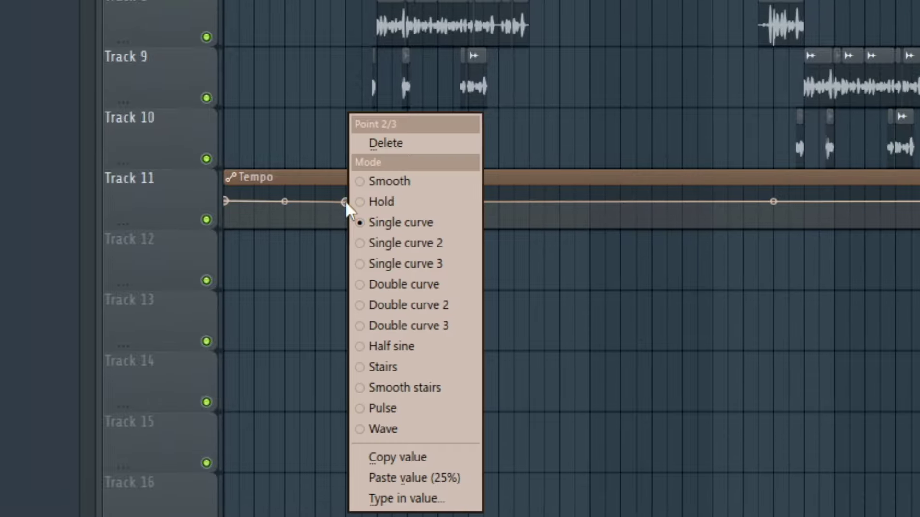
click(292, 485)
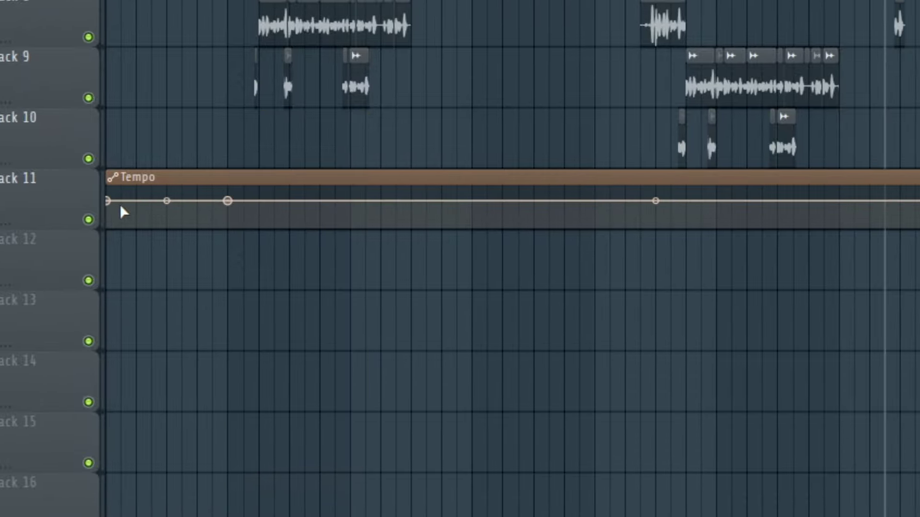
- Drop the Tempo clip's first point to the bottom for a ramp up to bar 5 and play the intro
drag(114, 202, 82, 255)
key(space)
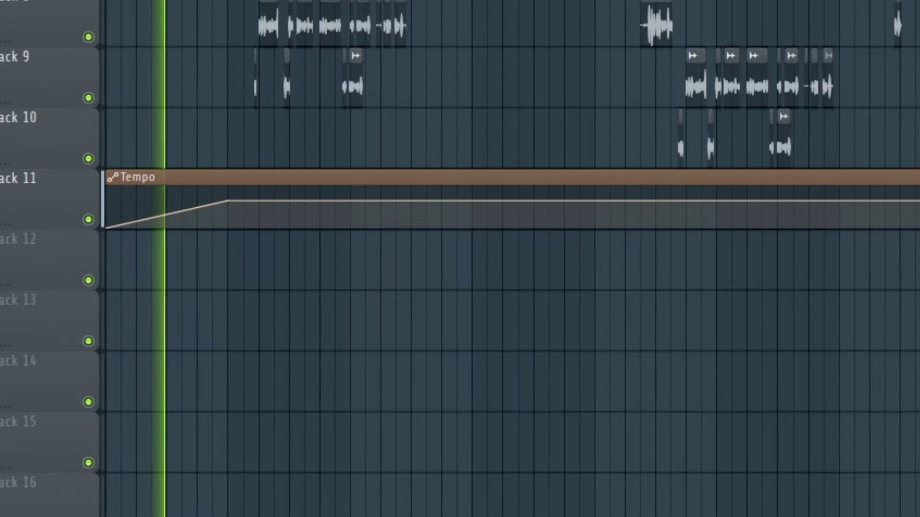
scroll(513, 259, up, 2)
scroll(512, 258, up, 2)
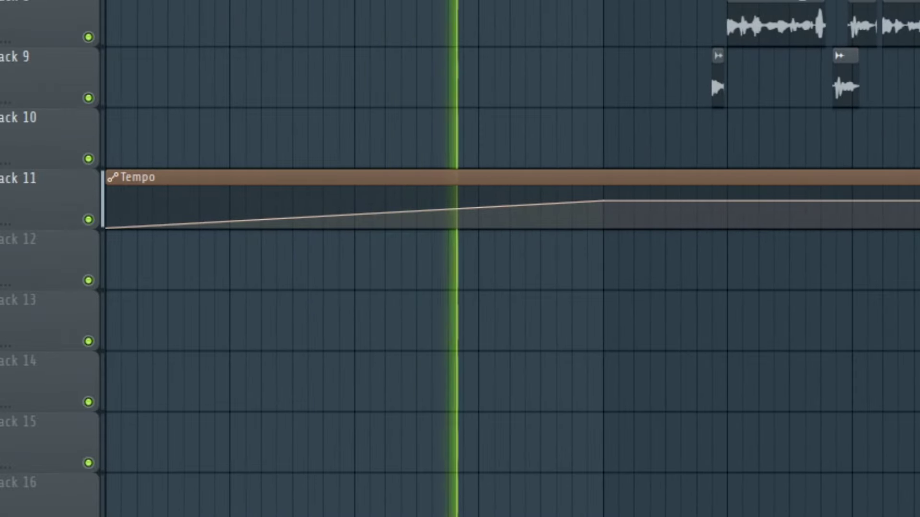
scroll(432, 75, down, 2)
scroll(432, 74, up, 2)
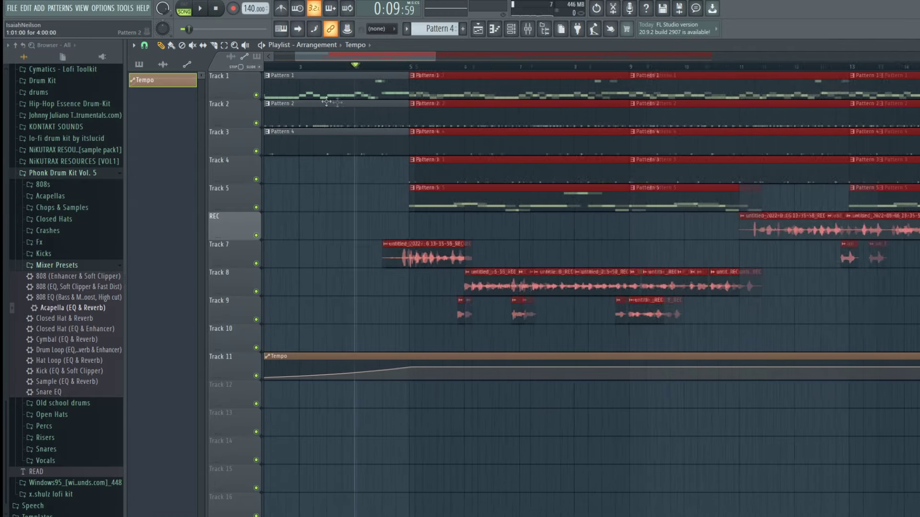
- Shift the clips from bar 5 one bar later, fill Track 1's gap with half-bar Pattern 1 clips and play the transition
scroll(485, 86, up, 3)
click(540, 87)
click(403, 91)
click(443, 83)
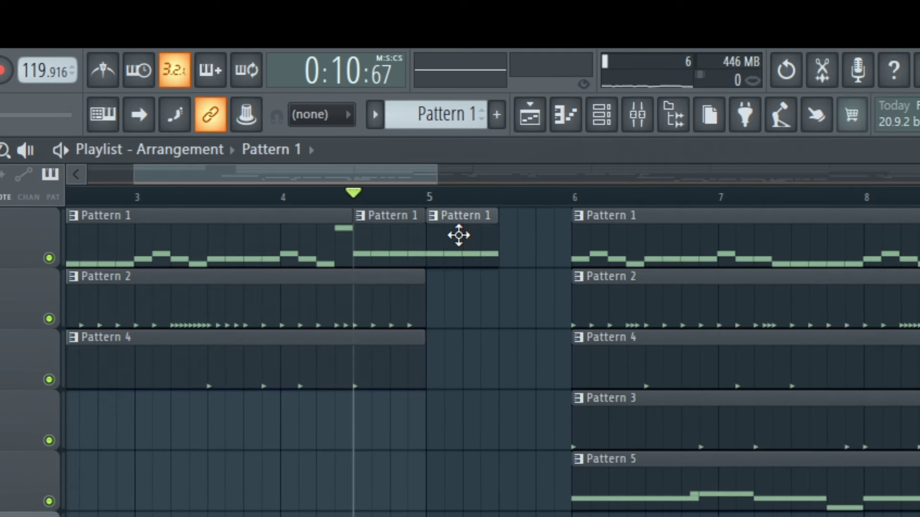
click(513, 245)
key(space)
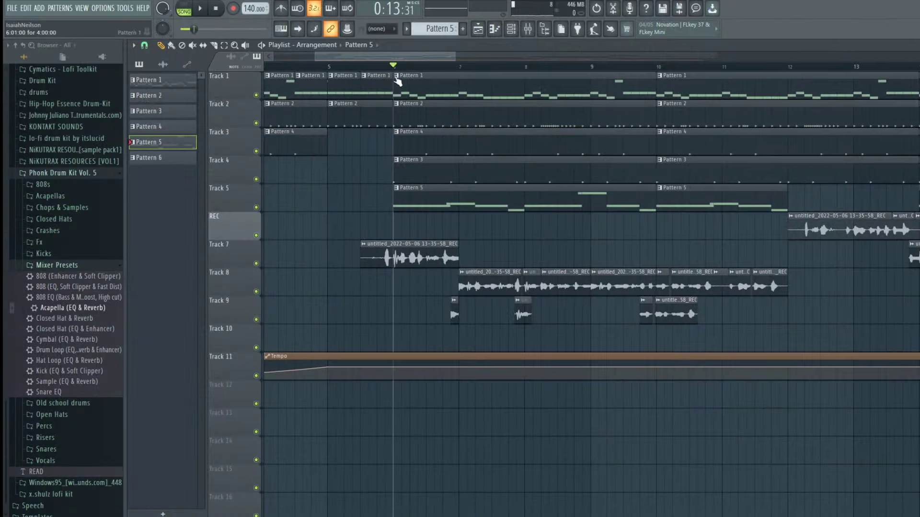
click(383, 68)
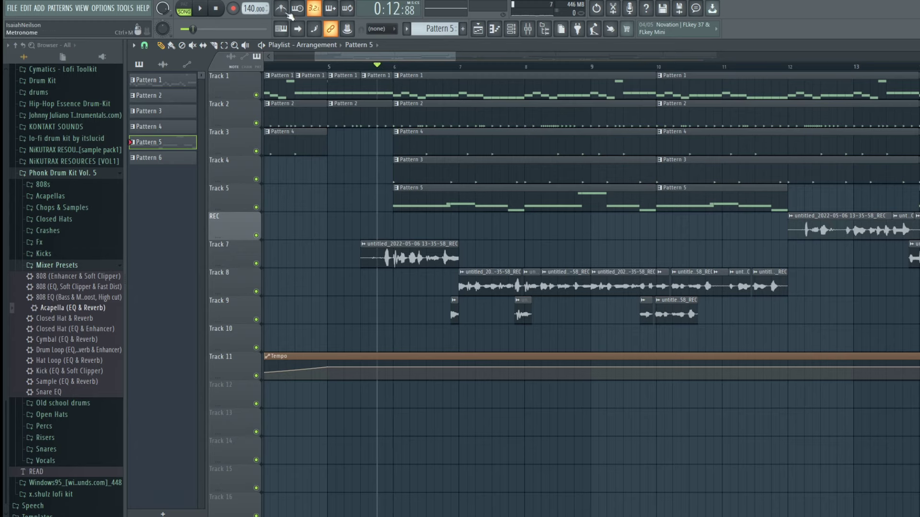
key(r)
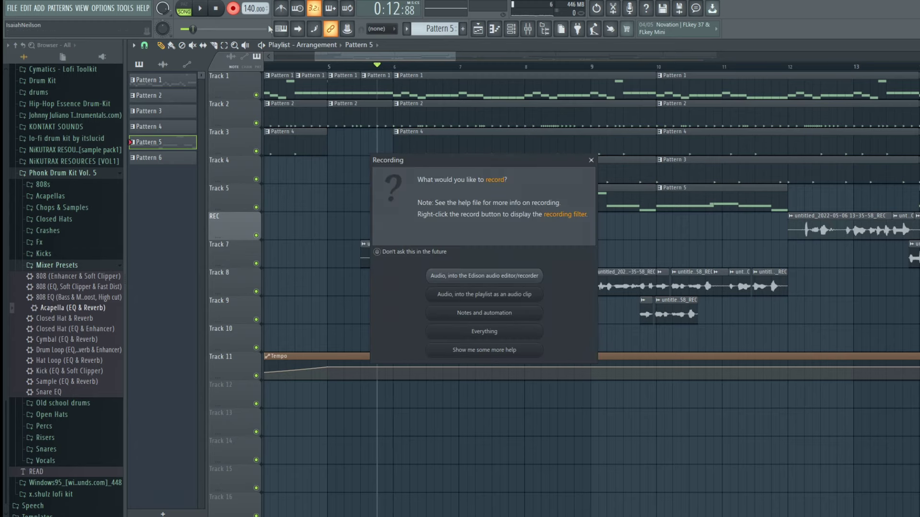
click(590, 162)
click(328, 66)
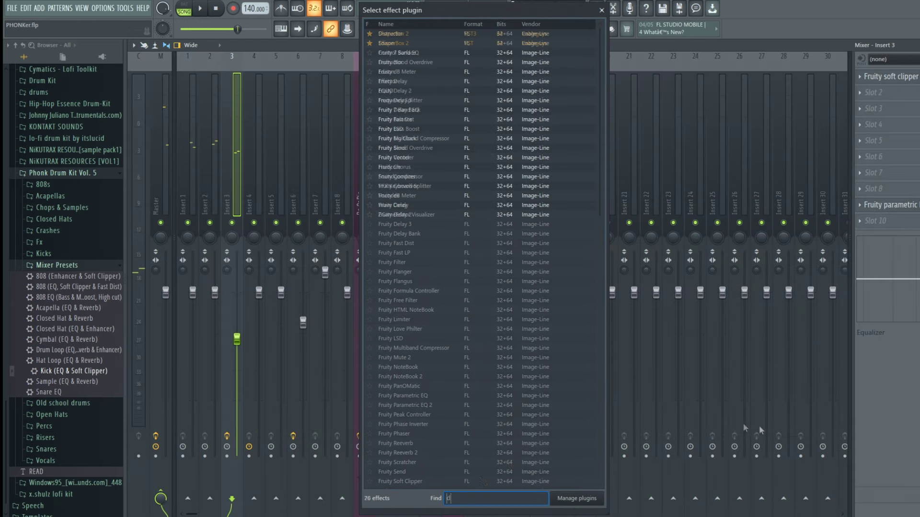
- Add Fruity Fast Dist to Insert 3 and adjust its pre amp and threshold while the song plays
text(dis)
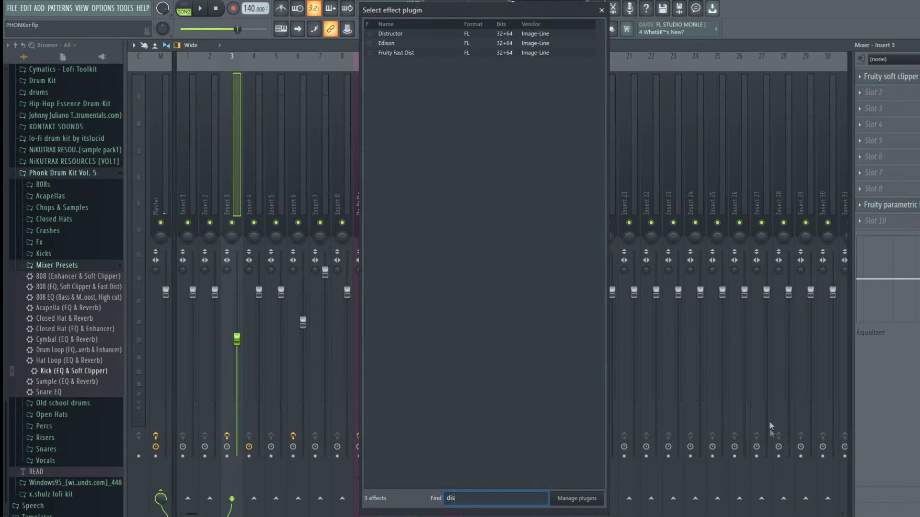
double_click(396, 53)
key(space)
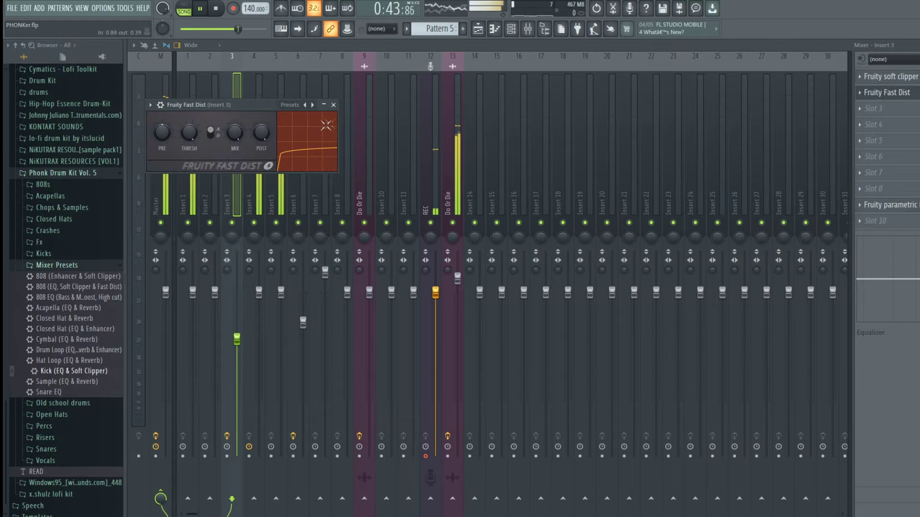
drag(275, 105, 644, 142)
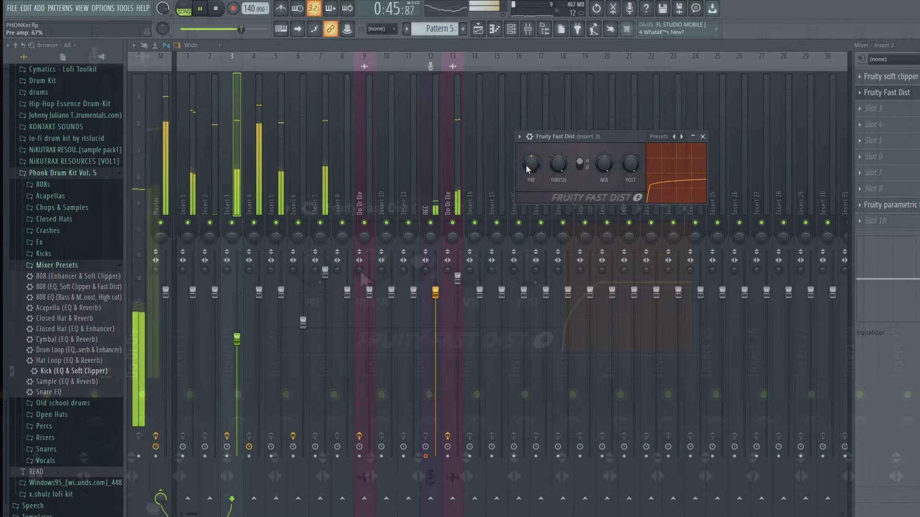
drag(551, 178, 550, 172)
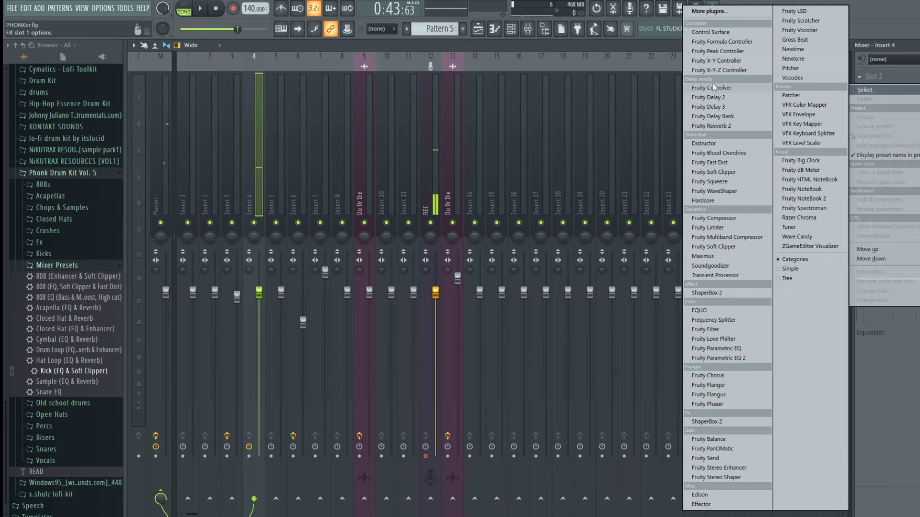
- Add Soundgoodizer to Insert 4 and adjust the gain of Fruity Limiter on the Master track
click(740, 266)
drag(235, 118, 652, 165)
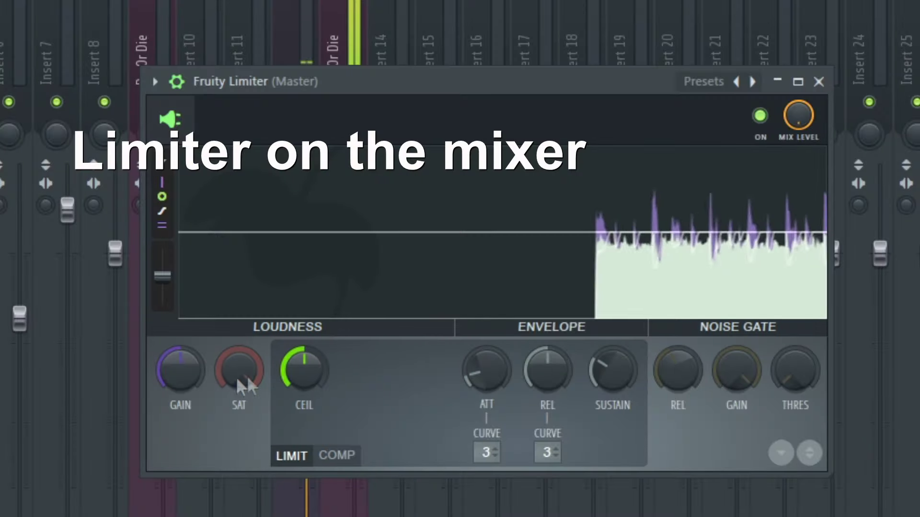
drag(176, 386, 174, 379)
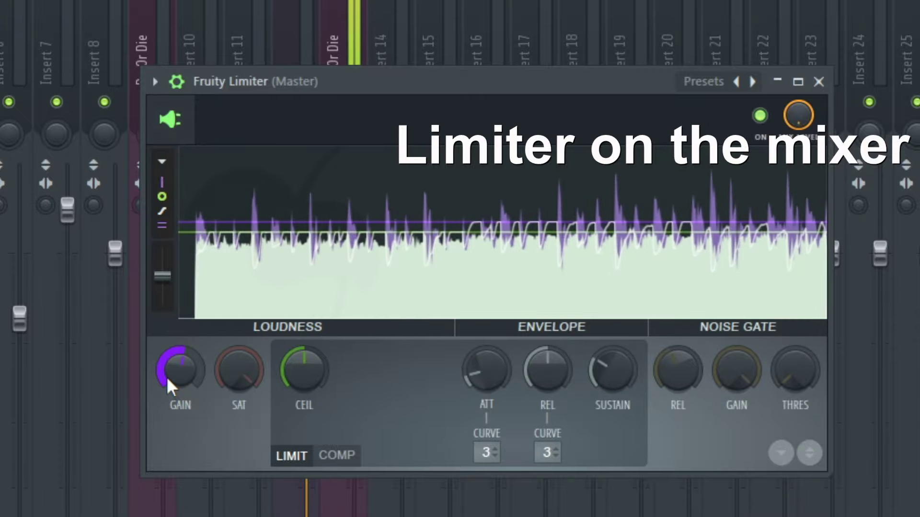
drag(165, 377, 167, 398)
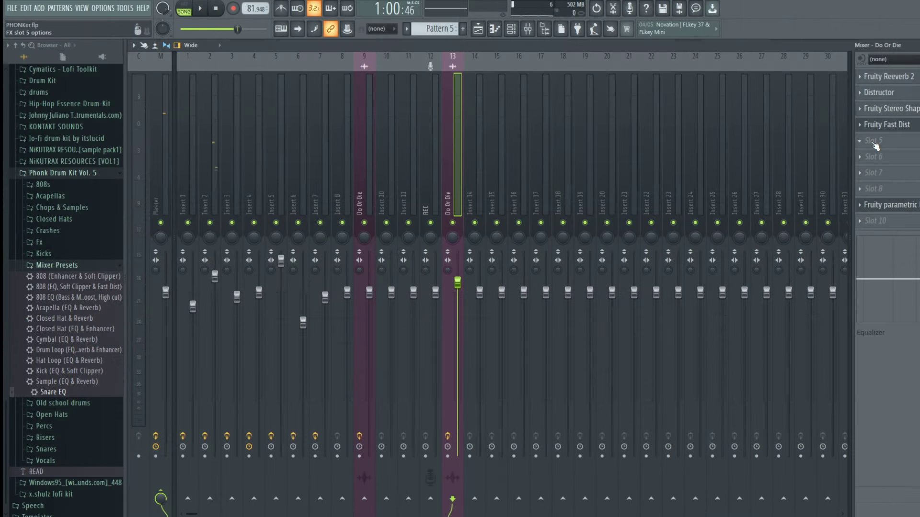
- Load ShaperBox 2 into slot 5 of the Do Or Die track and run it in demo mode
click(872, 143)
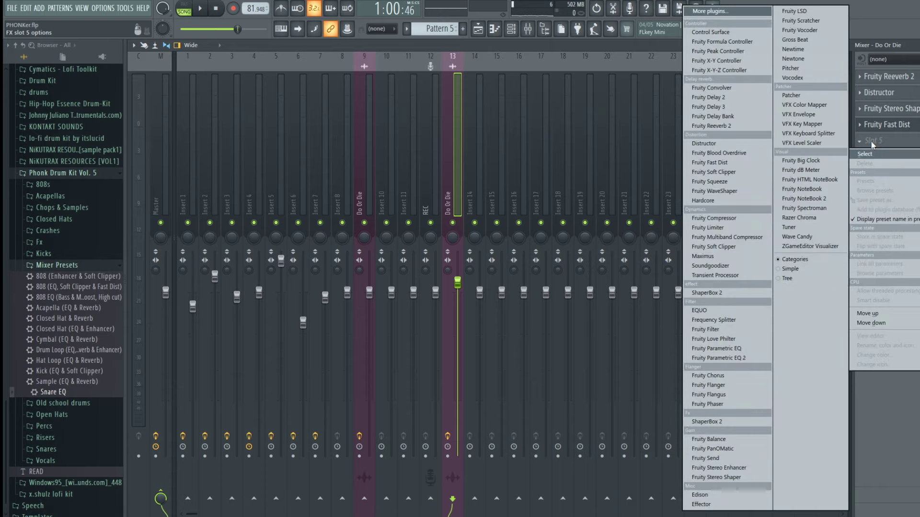
click(740, 425)
drag(263, 100, 351, 99)
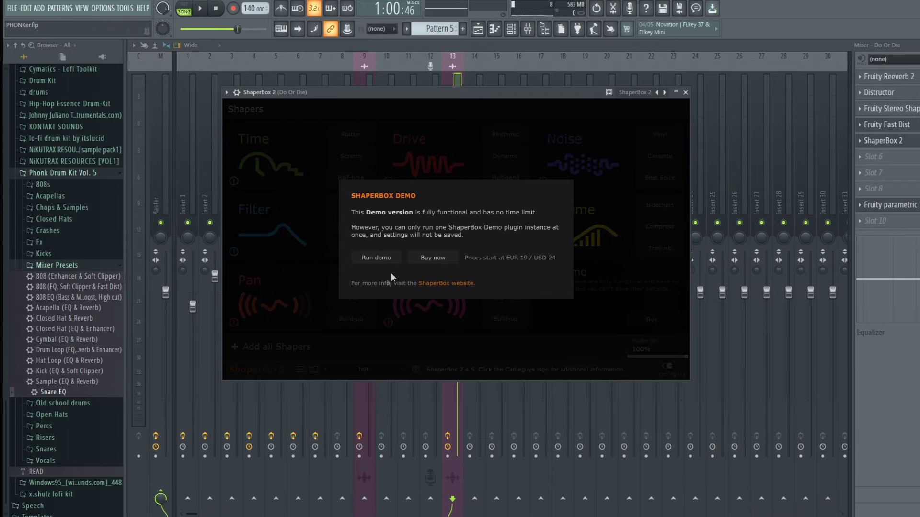
click(384, 257)
drag(424, 93, 500, 102)
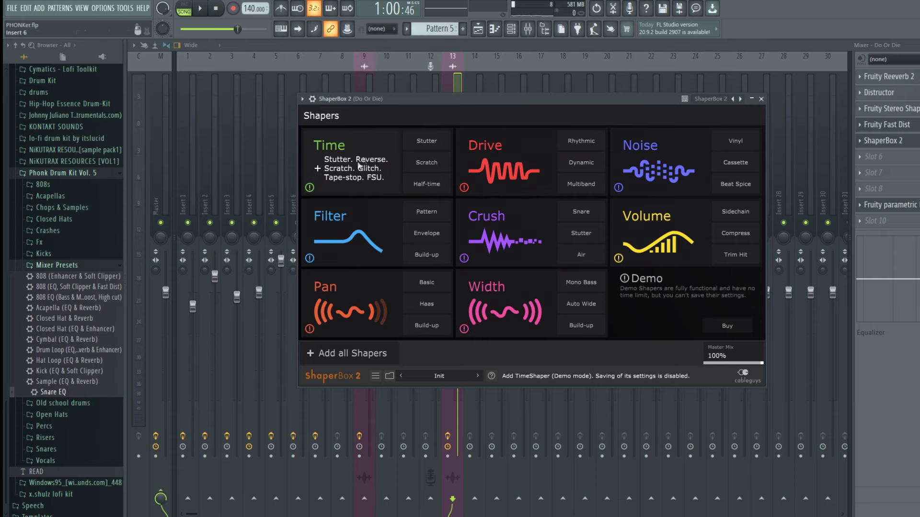
drag(455, 101, 456, 127)
- Close the mixer, add the Time shaper in ShaperBox 2 and play the song from about bar 26
click(911, 45)
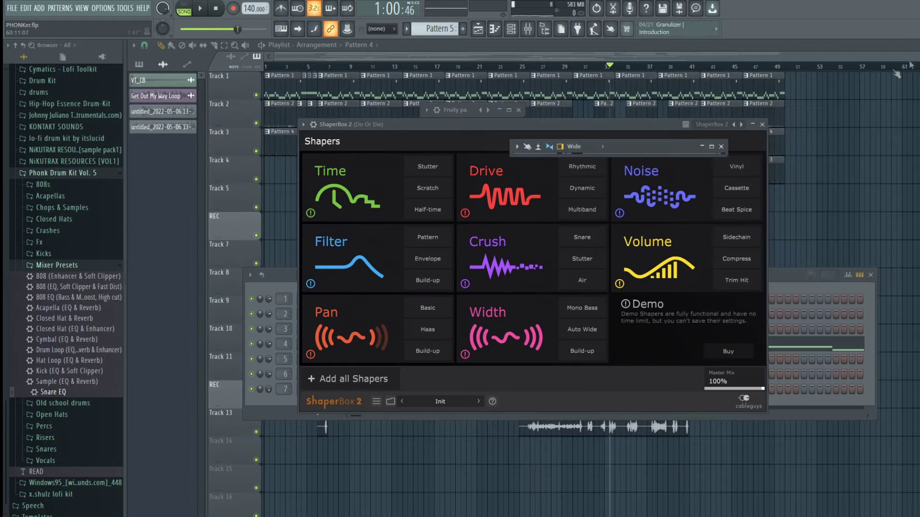
drag(530, 132, 704, 263)
click(533, 322)
key(space)
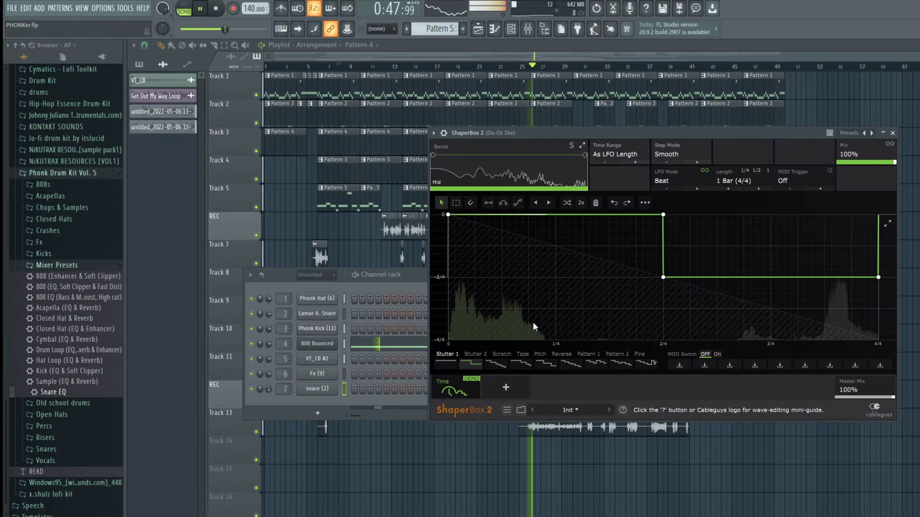